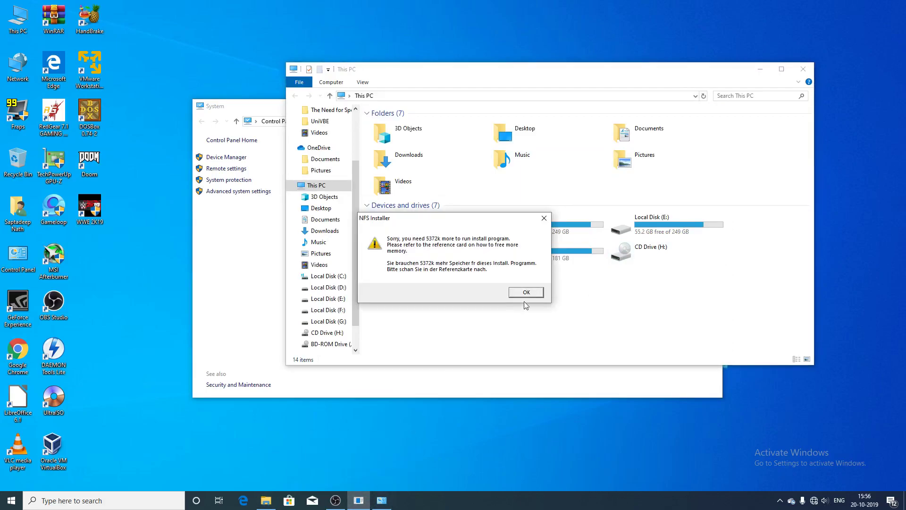
# Dismiss the NFS Installer's 'need 5372k more' memory error and close the System window
pyautogui.click(531, 381)
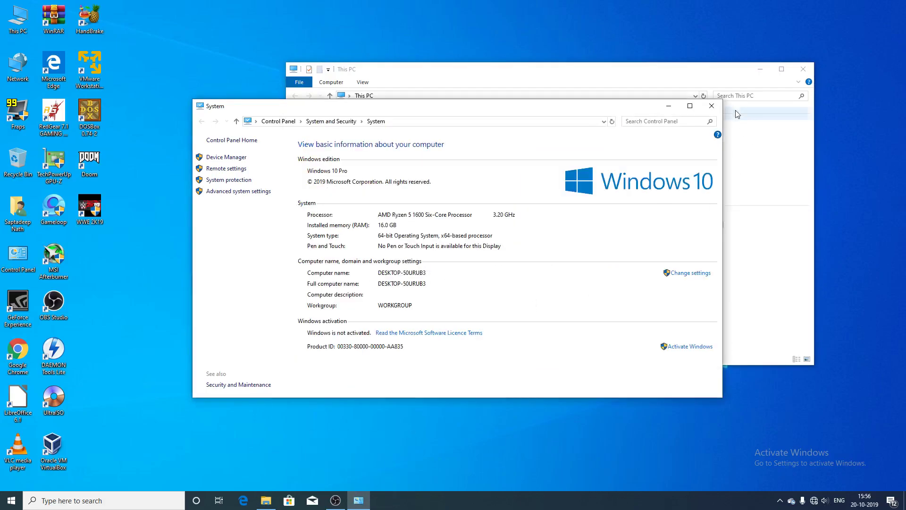
pyautogui.click(712, 106)
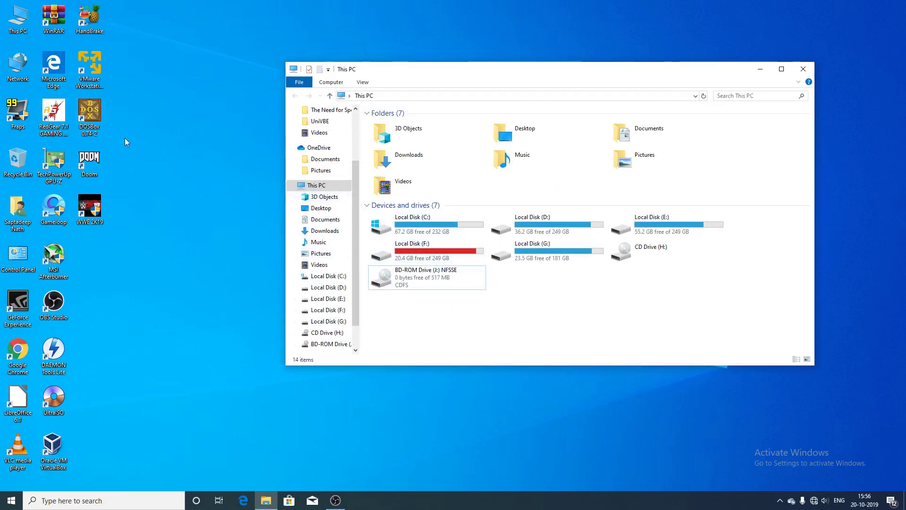
# Launch DOSBox 0.74-2, check Local Disk (D:) in File Explorer, and start typing 'mount c' at Z:\>
pyautogui.doubleClick(74, 120)
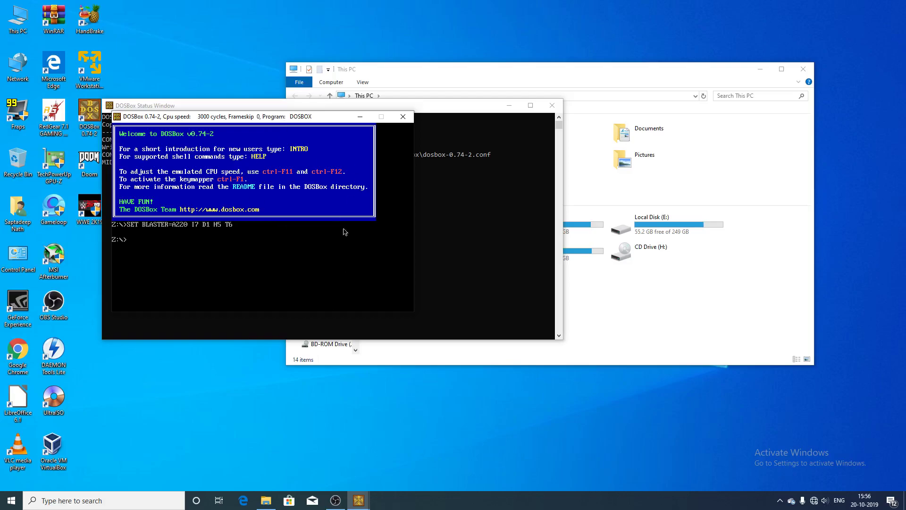
pyautogui.click(640, 290)
pyautogui.click(542, 227)
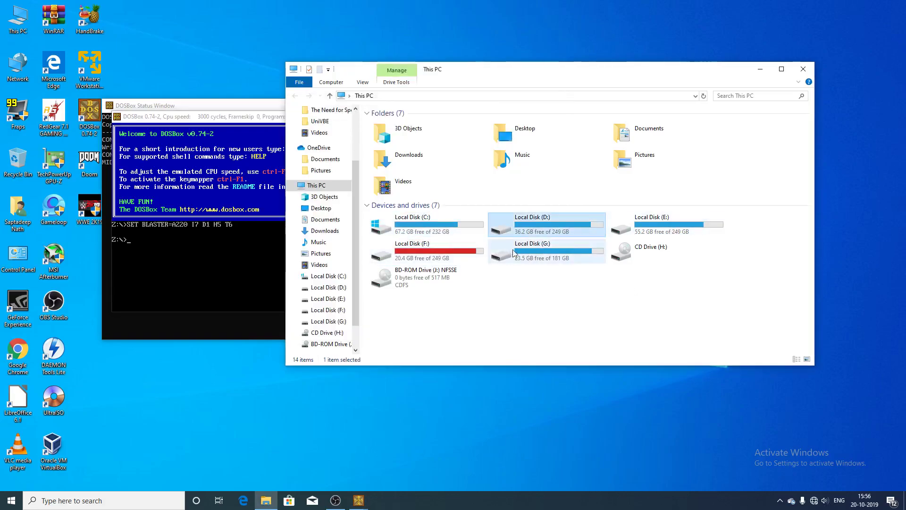
pyautogui.click(218, 118)
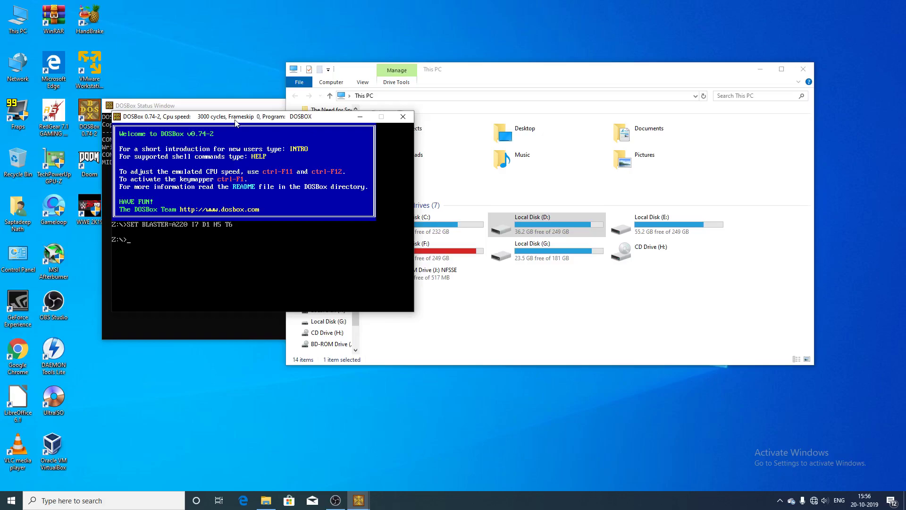
pyautogui.write('nt c')
# Create a new folder named NFSSE on Local Disk (D:), open it and select its D:\NFSSE path
pyautogui.doubleClick(550, 235)
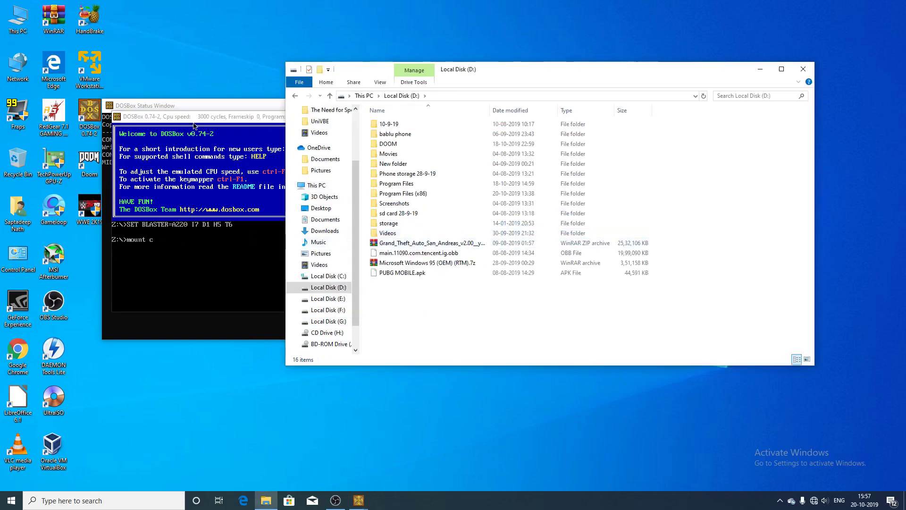
pyautogui.click(456, 264)
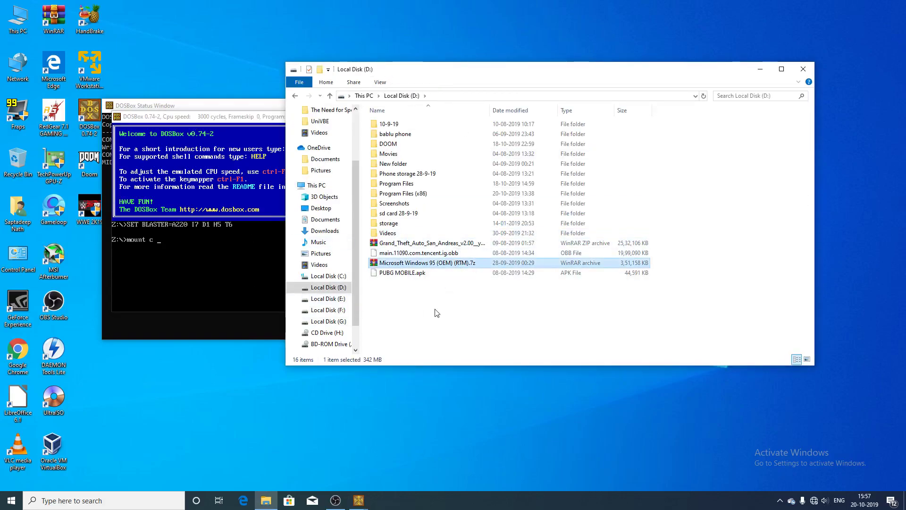
pyautogui.rightClick(436, 313)
pyautogui.moveTo(453, 412)
pyautogui.click(587, 308)
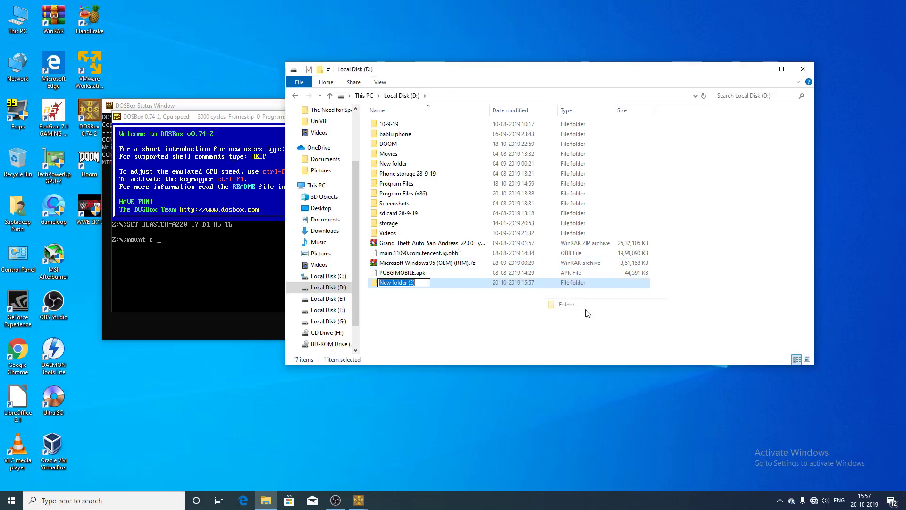
pyautogui.write('NFSSE')
pyautogui.press('Return')
pyautogui.press('Return')
pyautogui.click(168, 245)
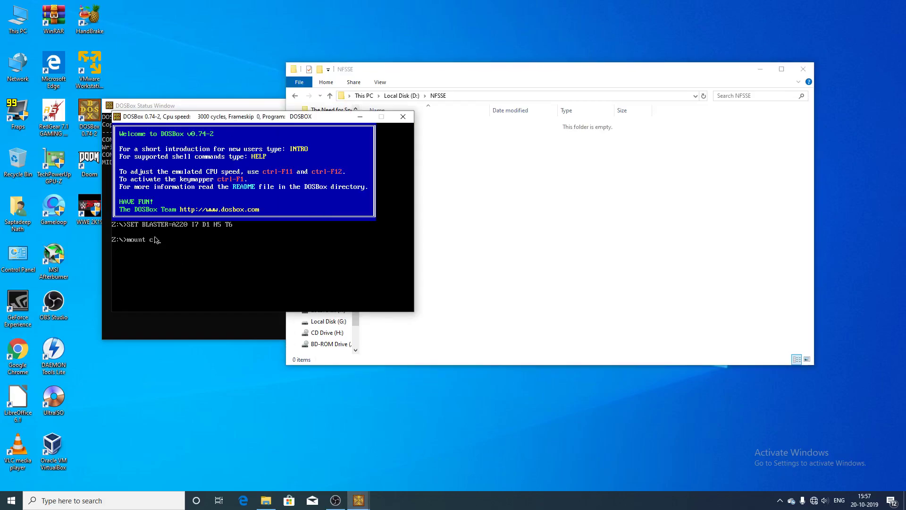
pyautogui.click(521, 154)
pyautogui.click(457, 96)
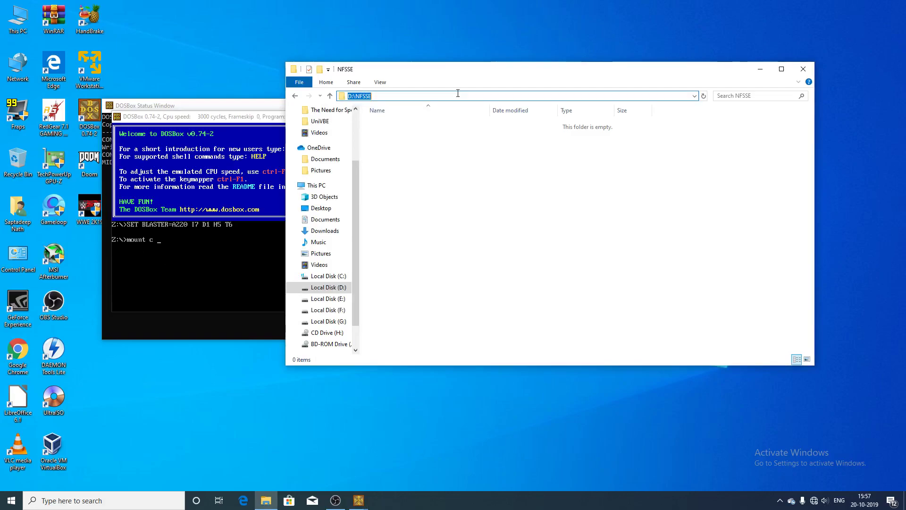
# Mount D:\NFSSE as drive C and the J: game disc as CD-ROM drive D
pyautogui.click(258, 120)
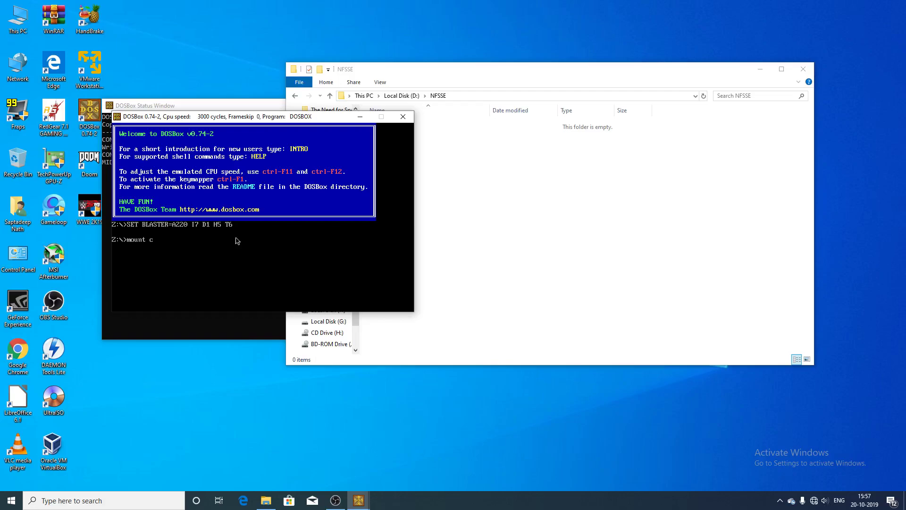
pyautogui.write('nfsse')
pyautogui.press('Return')
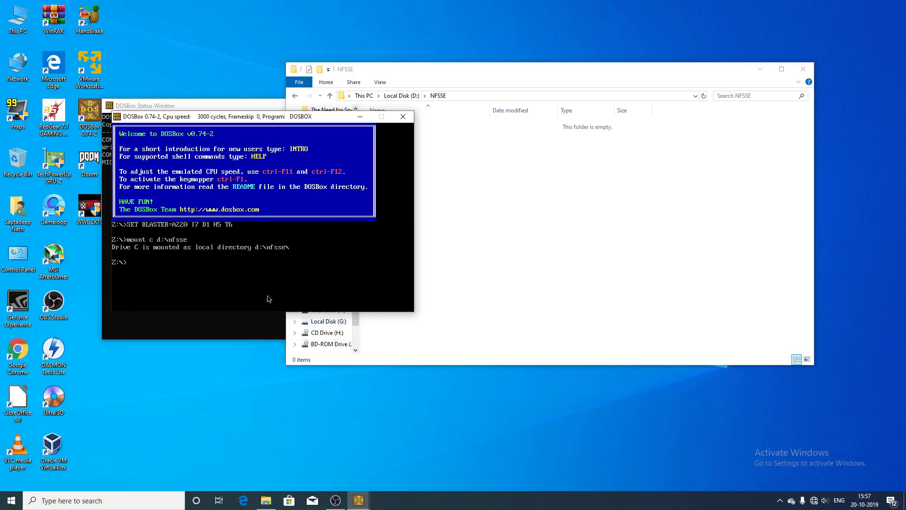
pyautogui.click(330, 344)
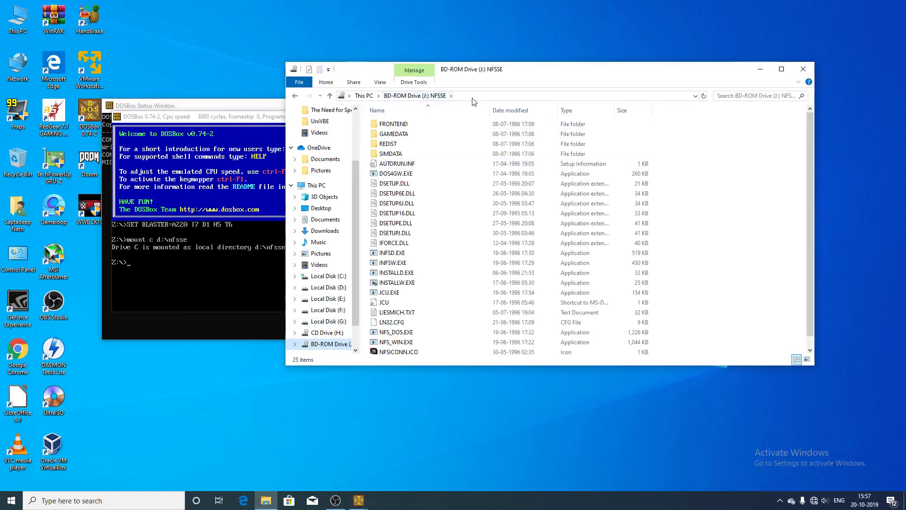
pyautogui.click(215, 302)
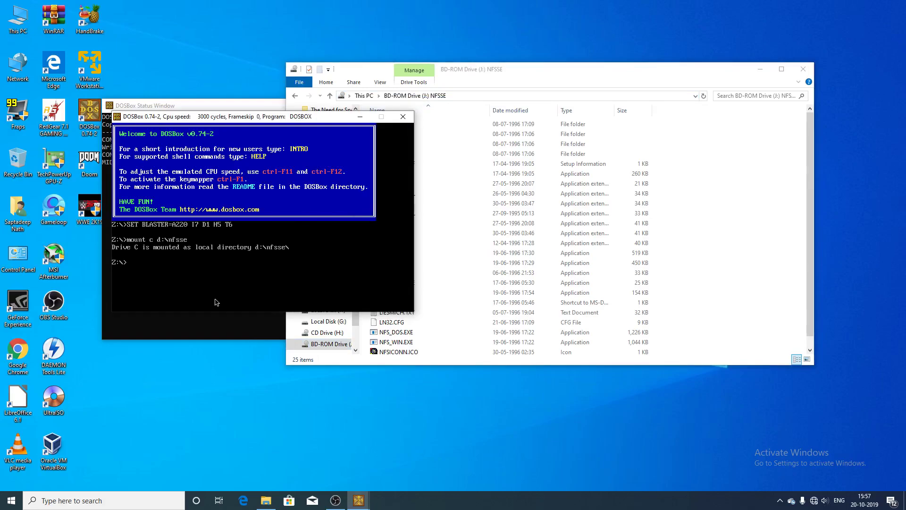
pyautogui.write('mount d j:\\ -')
pyautogui.write('t cdrom')
pyautogui.press('Return')
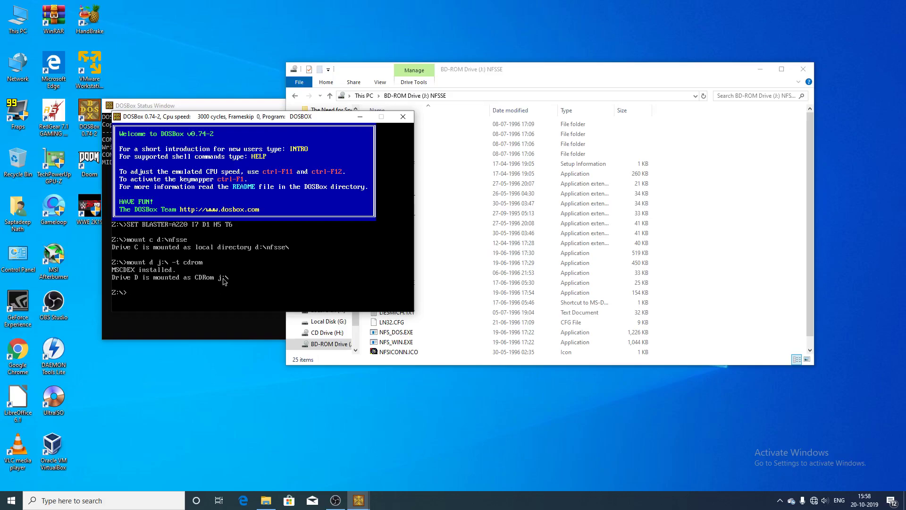
# Switch to drive D and run 'install', since INSTALLD.EXE won't run directly in Windows
pyautogui.write('d:\\')
pyautogui.press('Return')
pyautogui.click(421, 273)
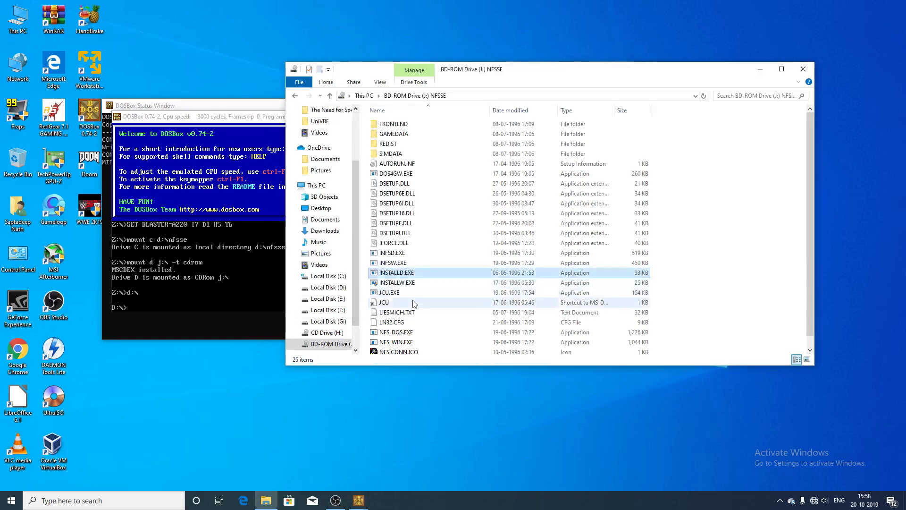
pyautogui.doubleClick(423, 273)
pyautogui.click(566, 267)
pyautogui.click(244, 285)
pyautogui.write('inst')
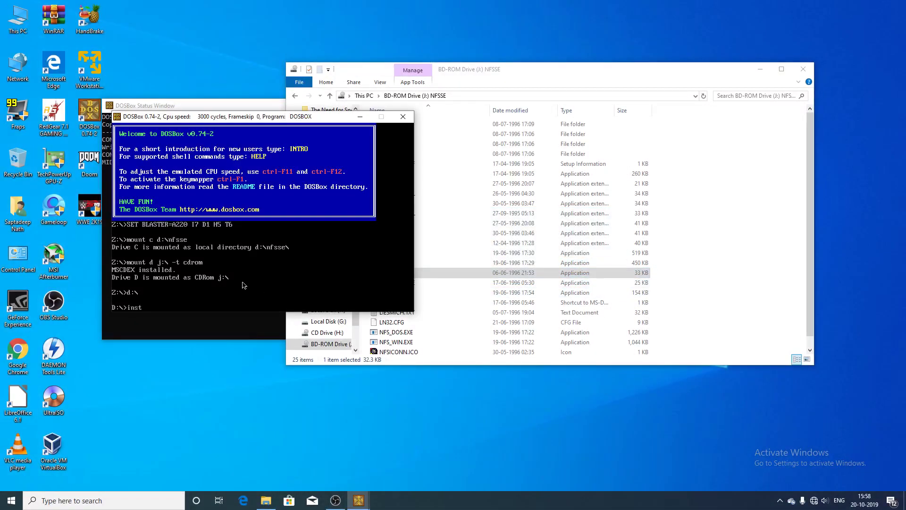
pyautogui.write('alld')
pyautogui.press('Return')
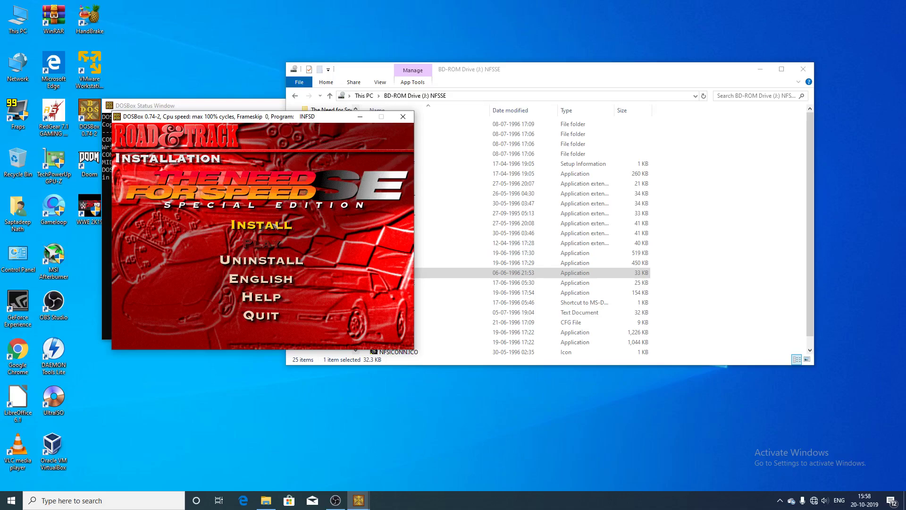
# Start the install, pick Sound Blaster 16/32/AWE 32, test the card and accept it
pyautogui.click(274, 226)
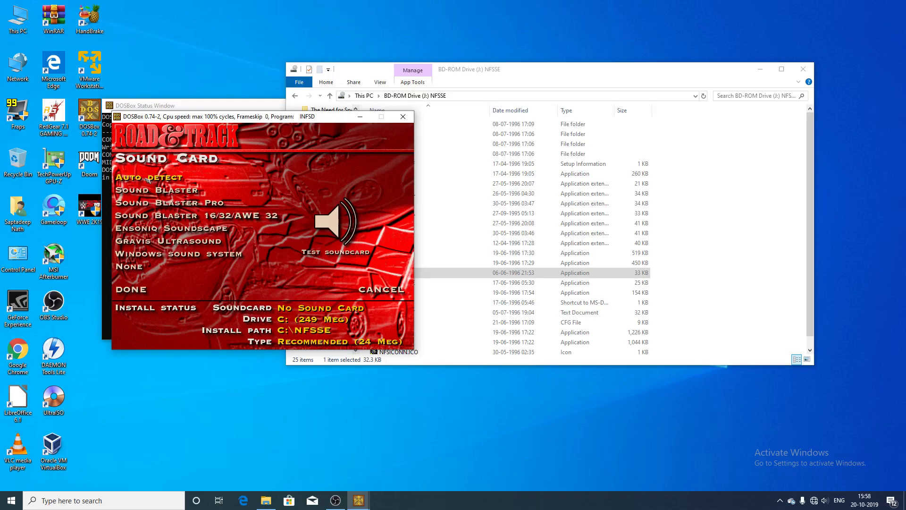
pyautogui.click(211, 218)
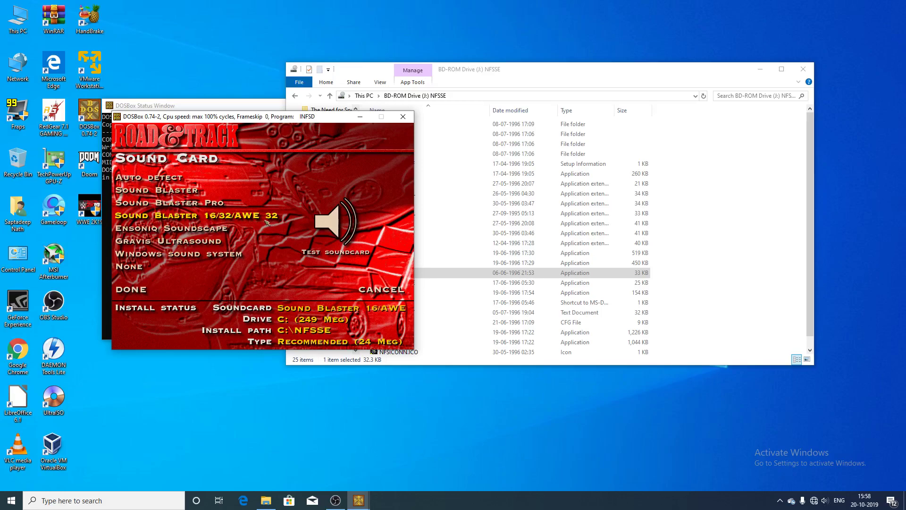
pyautogui.click(332, 249)
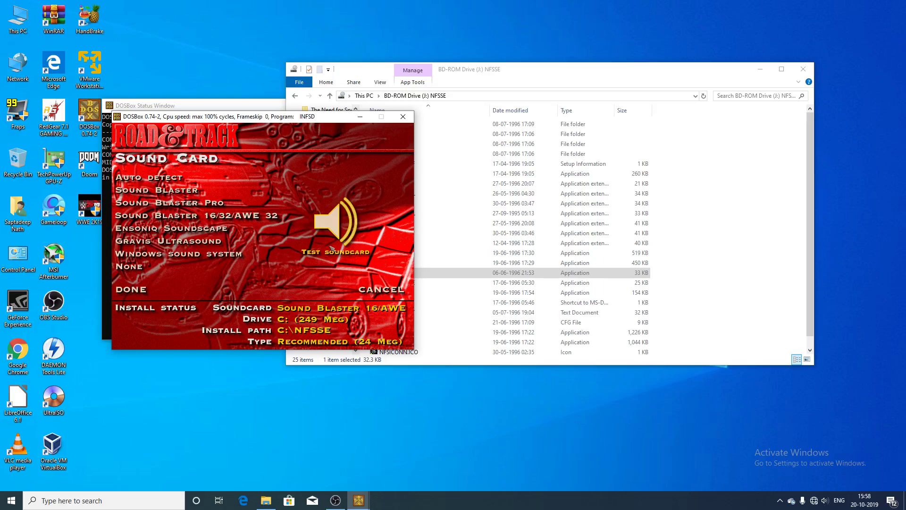
pyautogui.click(156, 296)
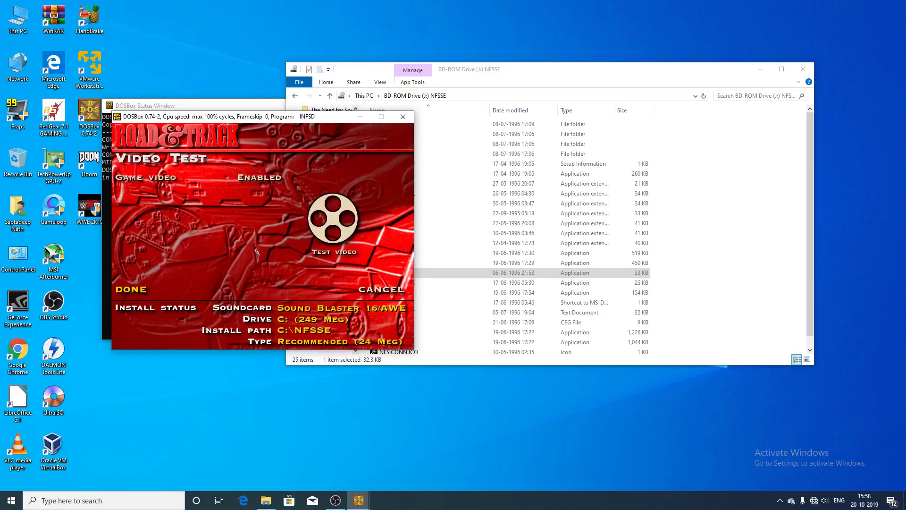
# Play the game video test and continue to the Install menu
pyautogui.click(333, 214)
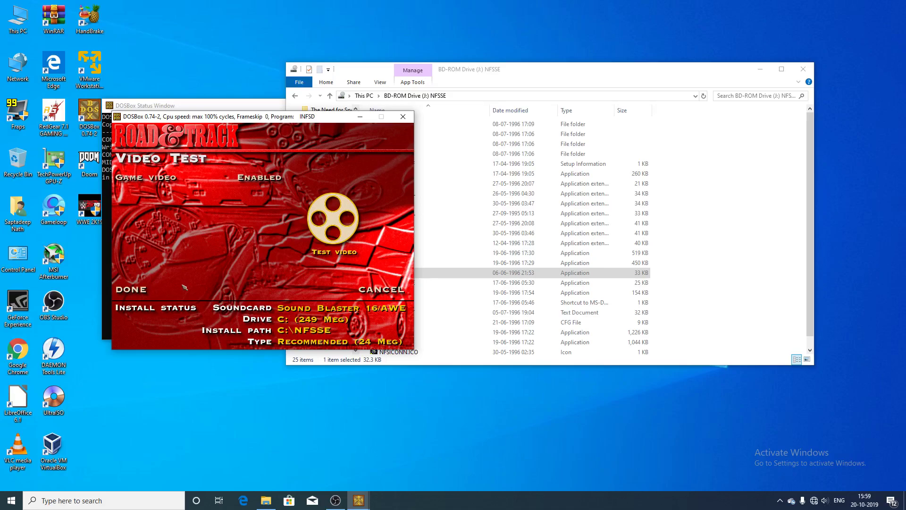
pyautogui.click(146, 292)
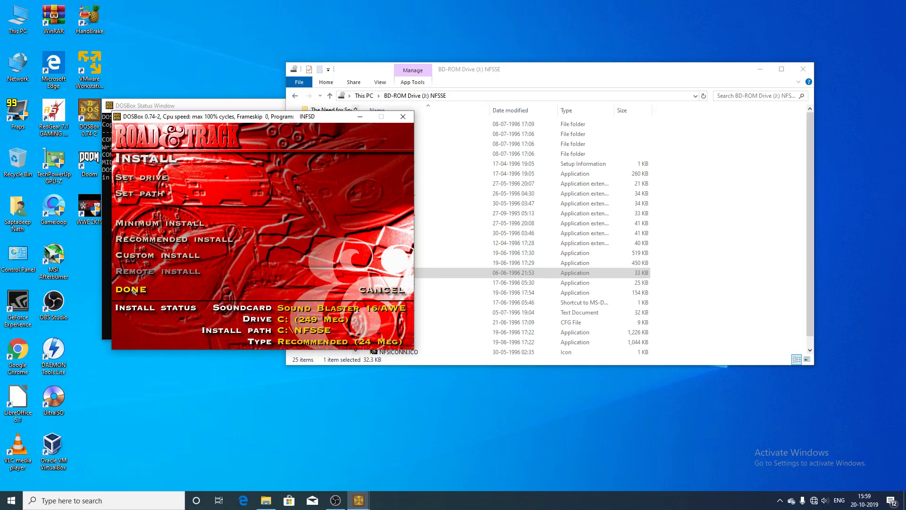
# Open Set Path and check the empty D:\NFSSE folder in File Explorer
pyautogui.click(147, 195)
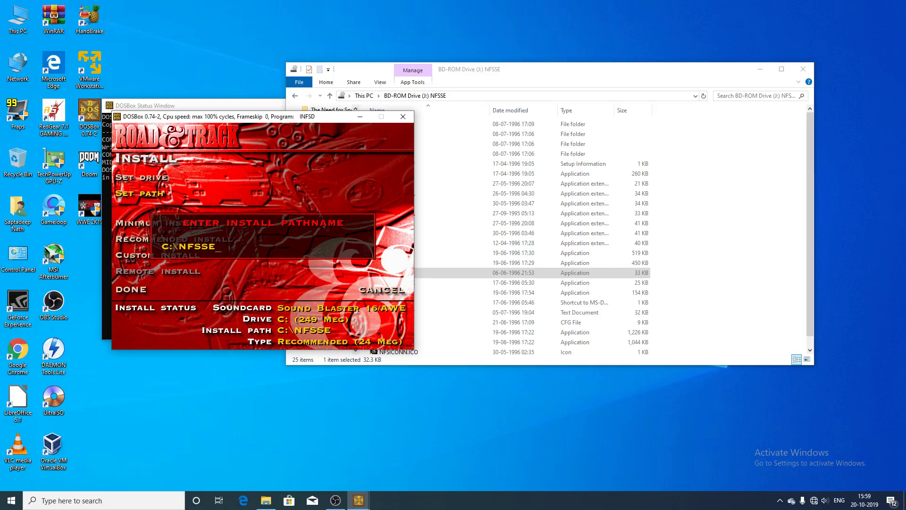
pyautogui.press('super')
pyautogui.click(765, 247)
pyautogui.click(328, 287)
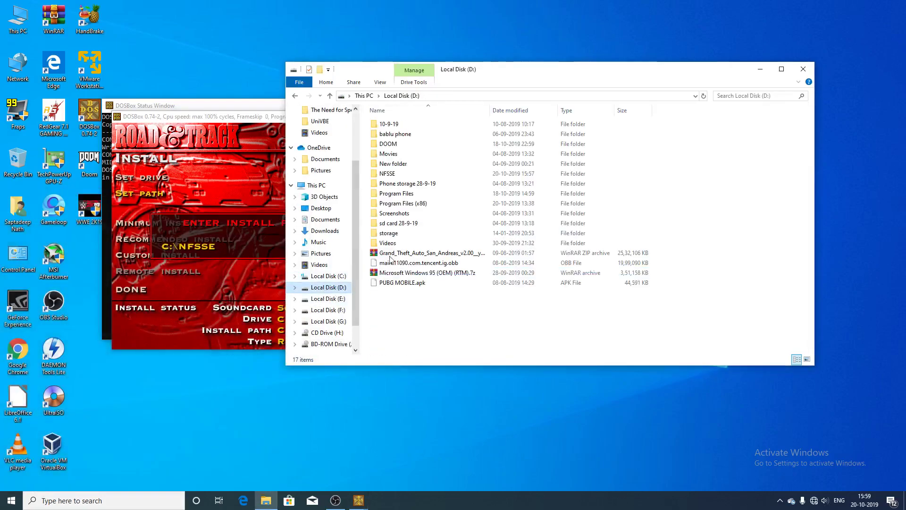
pyautogui.doubleClick(421, 174)
pyautogui.click(213, 118)
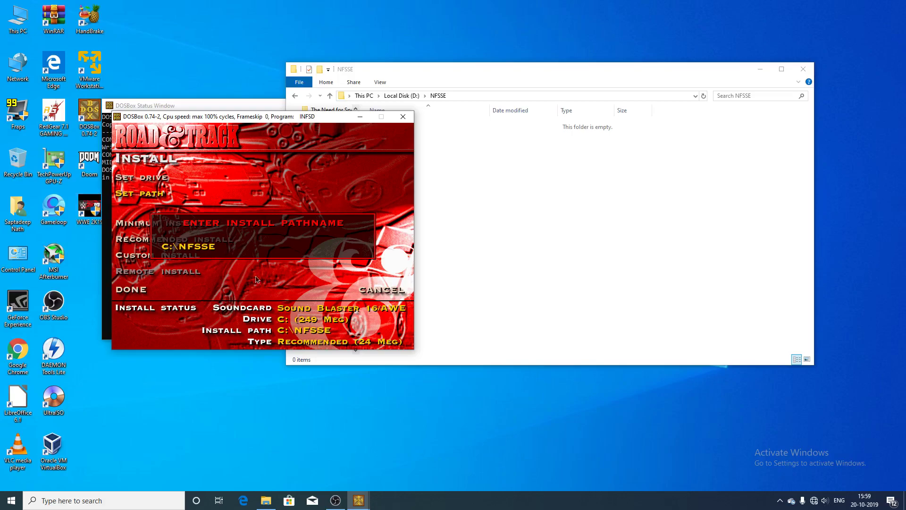
pyautogui.click(547, 240)
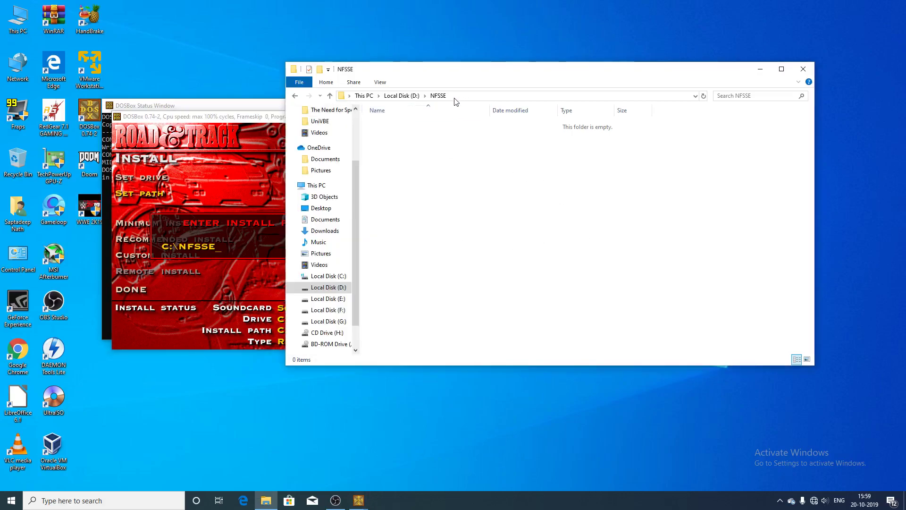
pyautogui.rightClick(421, 224)
pyautogui.moveTo(508, 341)
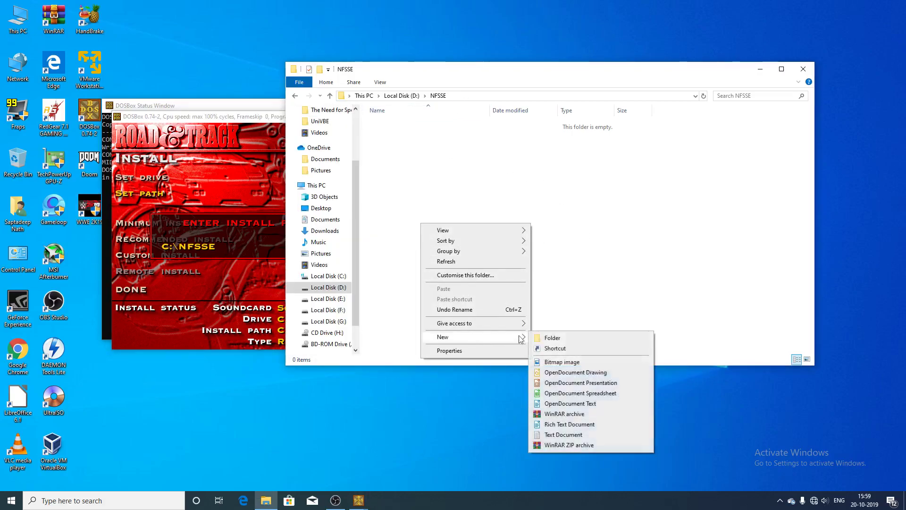
# Trim the install path down to C:\ and confirm it
pyautogui.hotkey('alt', 'Tab')
pyautogui.press('BackSpace')
pyautogui.press('BackSpace')
pyautogui.press('BackSpace')
pyautogui.press('BackSpace')
pyautogui.press('BackSpace')
pyautogui.press('Return')
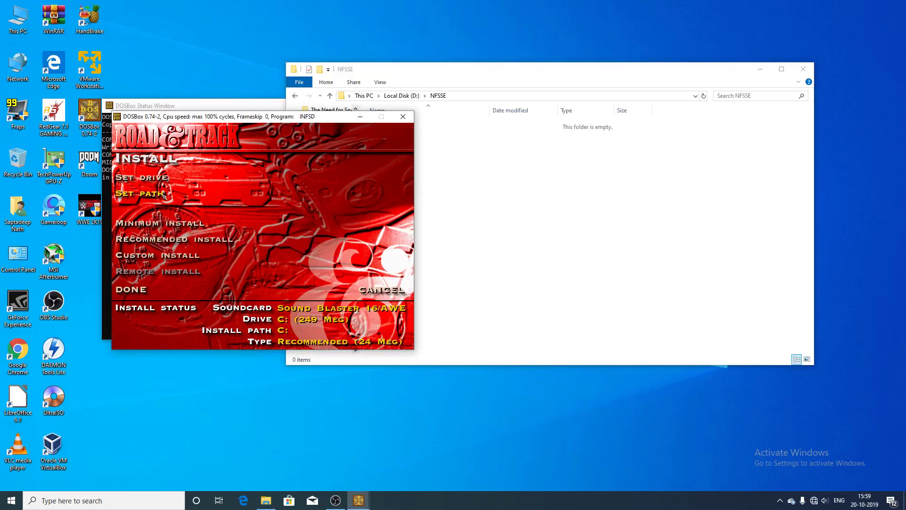
pyautogui.press('super')
pyautogui.click(773, 243)
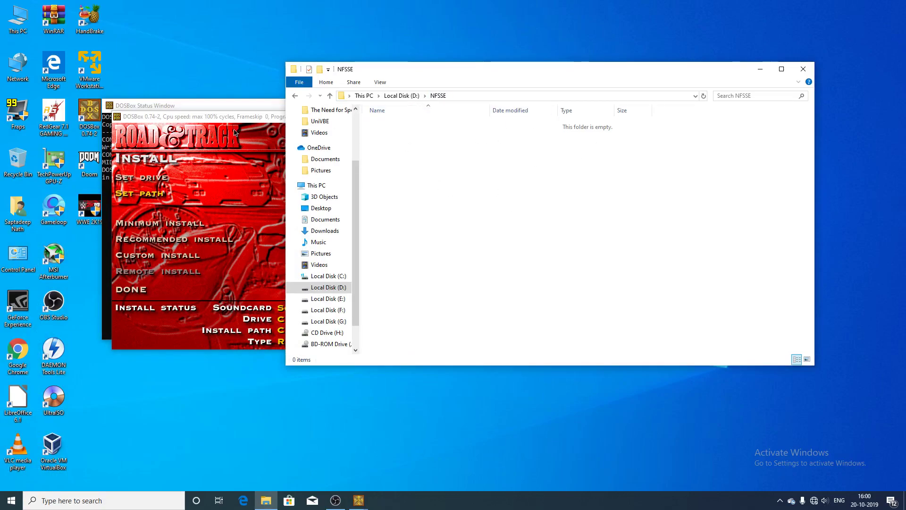
pyautogui.click(210, 170)
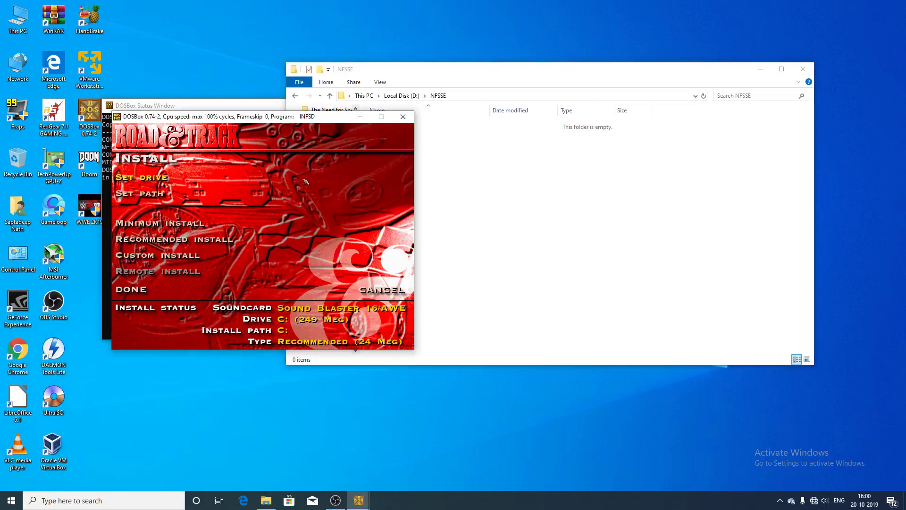
# Choose Custom Install adding Showcase art, Speech files, Car slides, Track textures and Miscellaneous
pyautogui.click(190, 266)
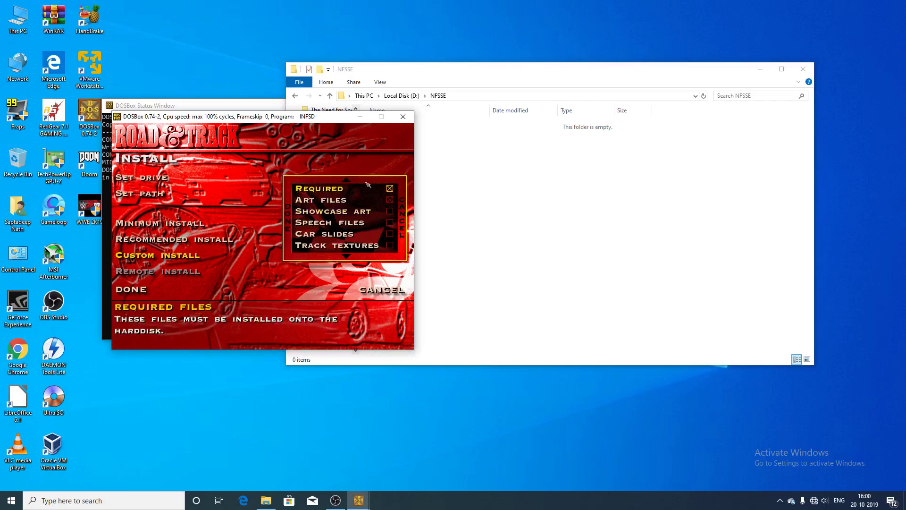
pyautogui.click(388, 213)
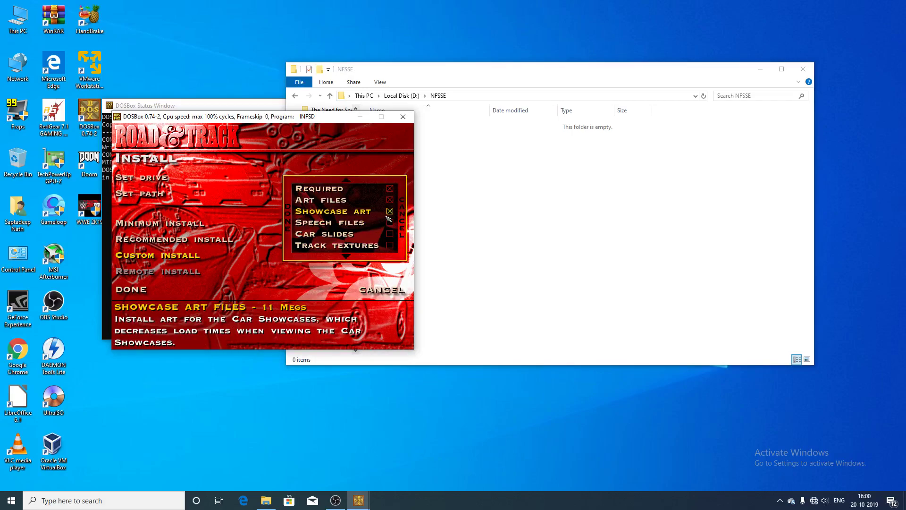
pyautogui.click(390, 222)
pyautogui.click(389, 234)
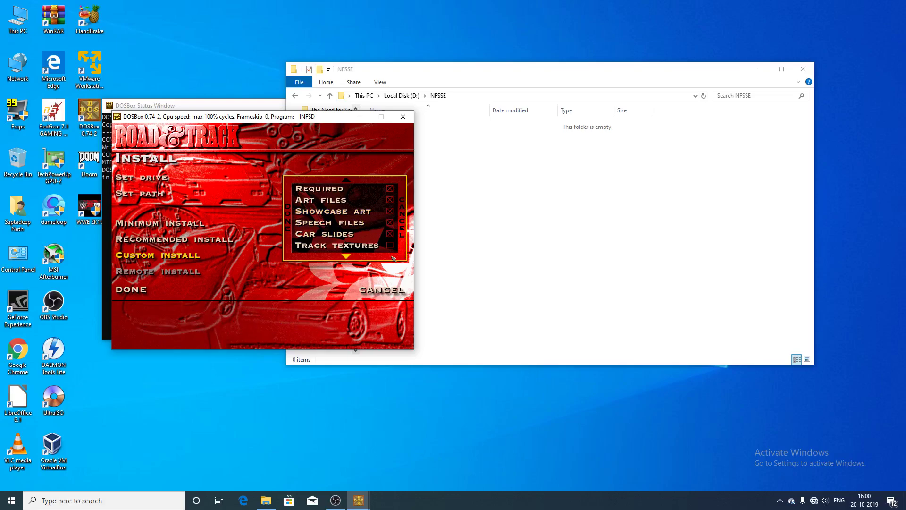
pyautogui.click(390, 245)
pyautogui.moveTo(333, 260)
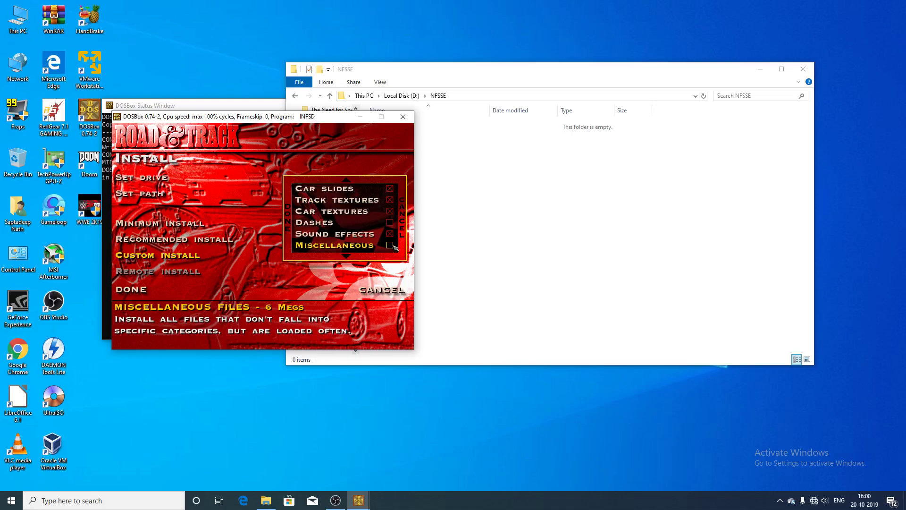
pyautogui.click(390, 245)
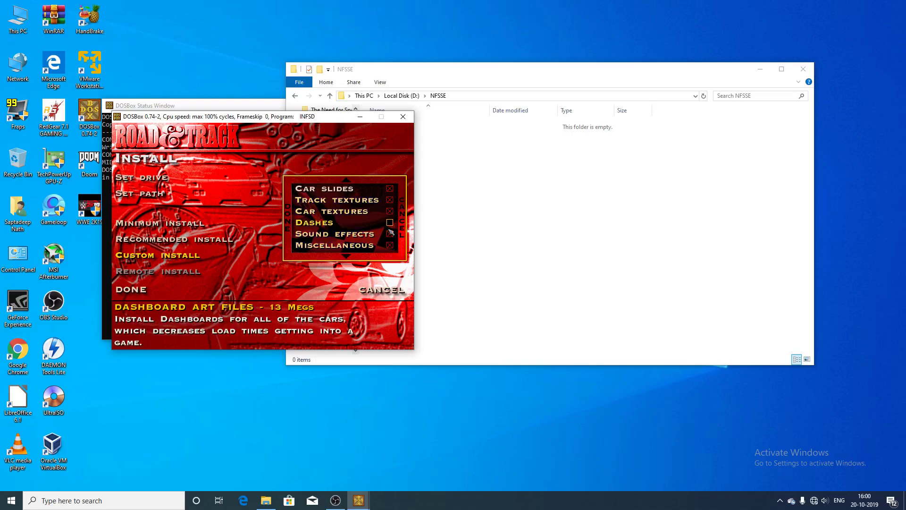
pyautogui.click(287, 220)
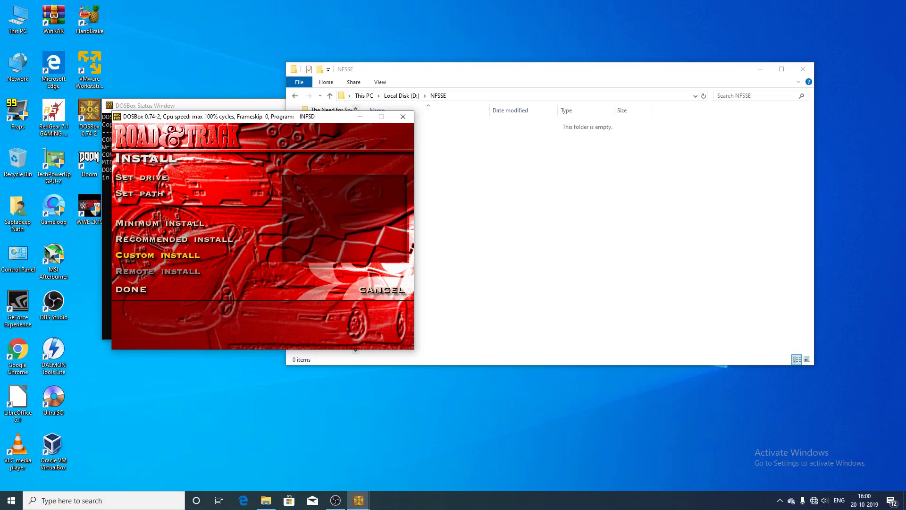
# Run the install, agreeing to overwrite the directory, then choose Quit when it finishes
pyautogui.click(121, 290)
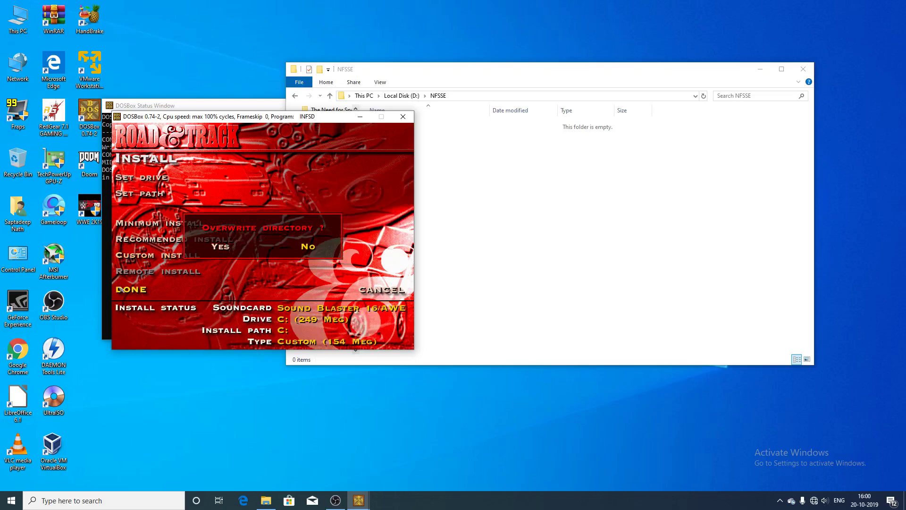
pyautogui.click(227, 253)
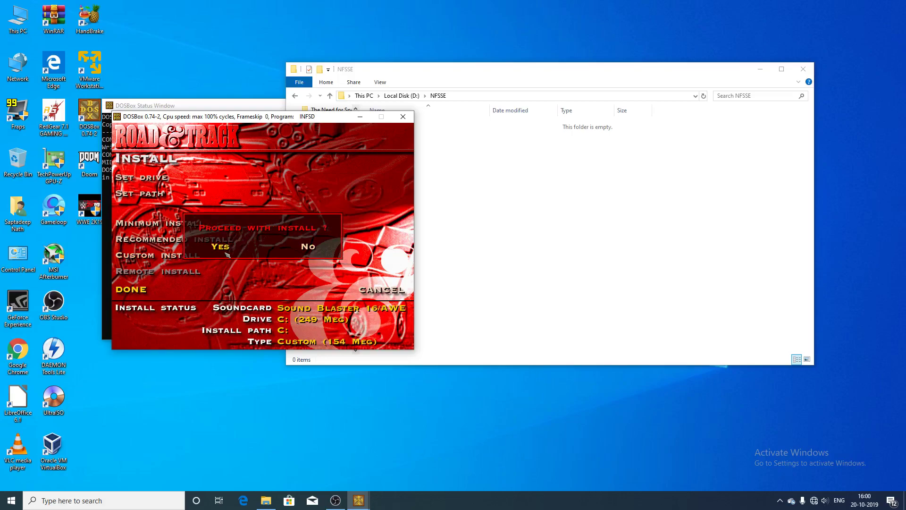
pyautogui.click(227, 254)
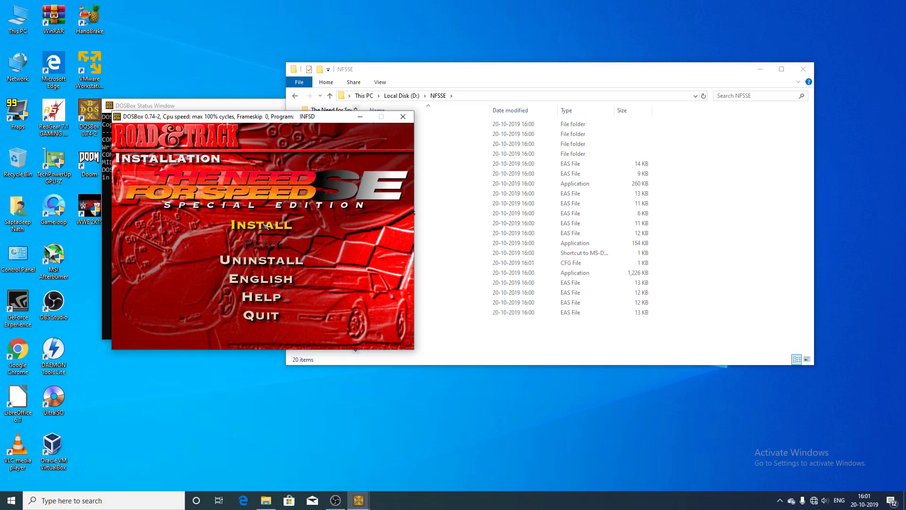
pyautogui.click(271, 331)
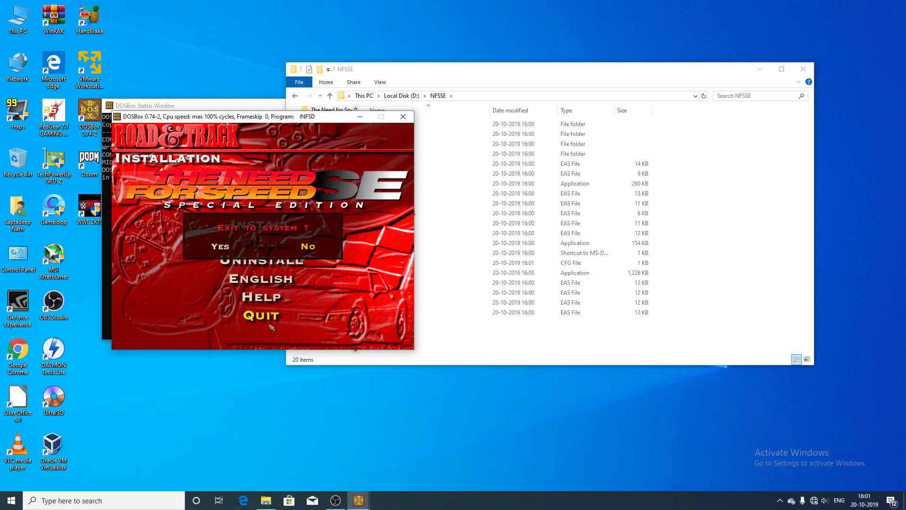
# Confirm exiting the installer, dismiss the success screen and run 'nfs' at C:\> to launch the game
pyautogui.click(233, 247)
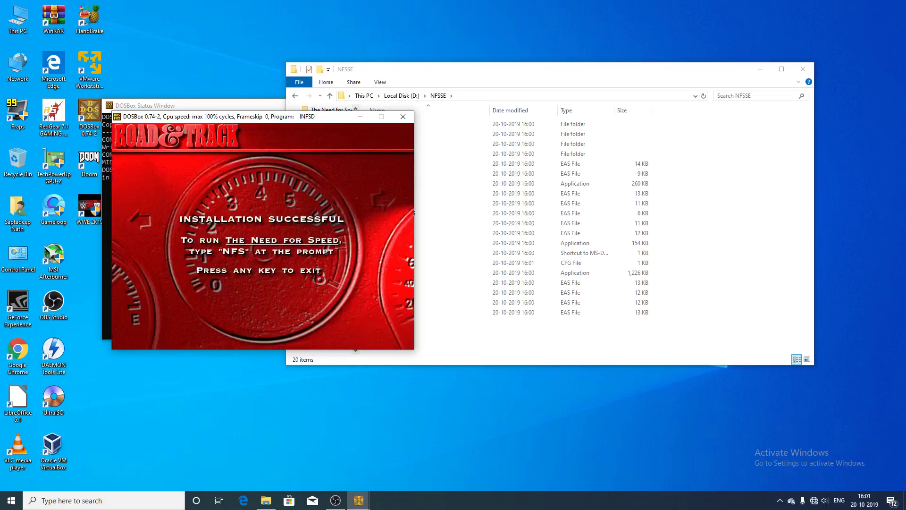
pyautogui.press('Return')
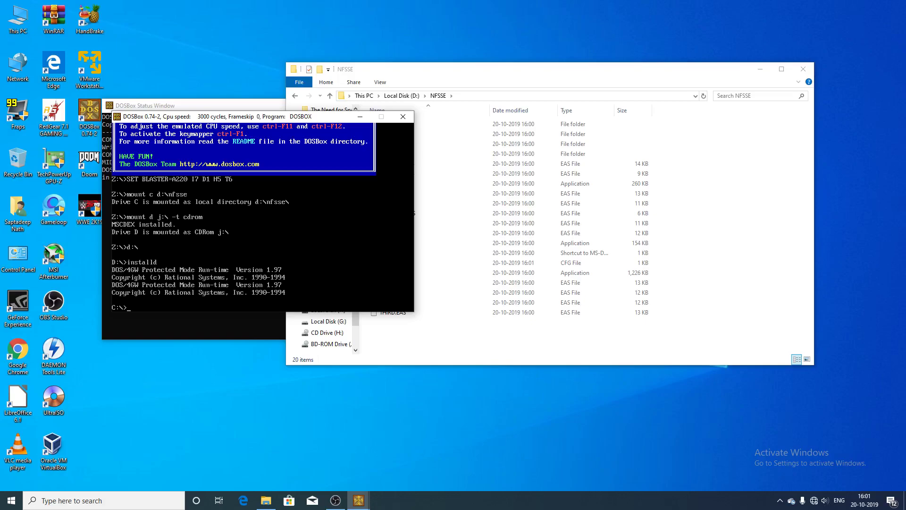
pyautogui.write('nfs')
pyautogui.press('Return')
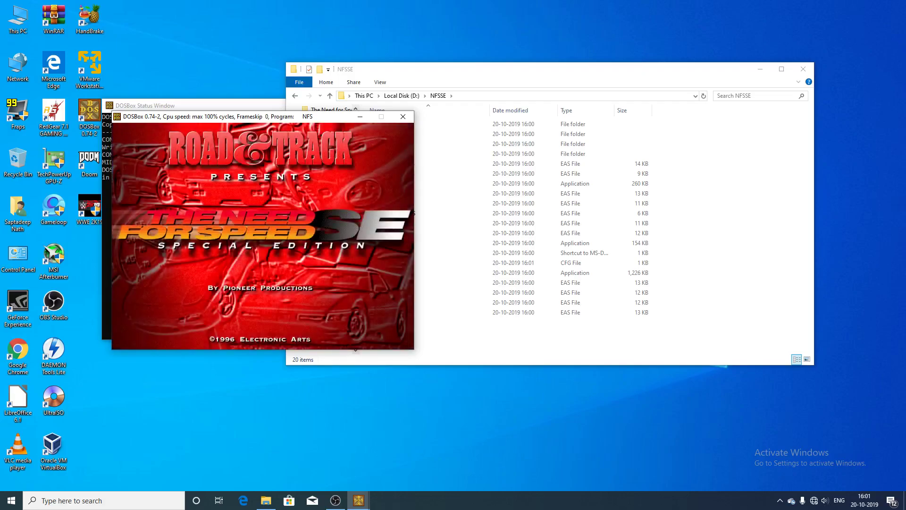
# Start a single player game and play the Ferrari 512TR showcase video
pyautogui.click(265, 204)
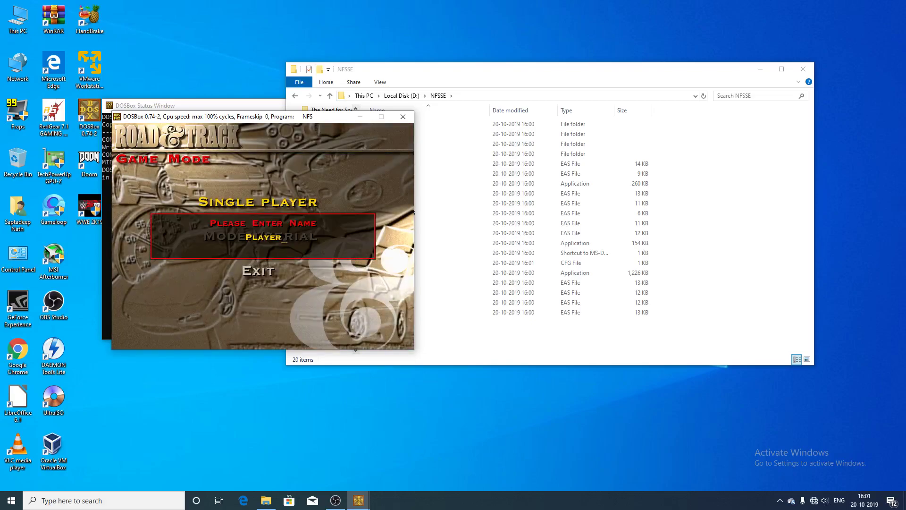
pyautogui.click(197, 220)
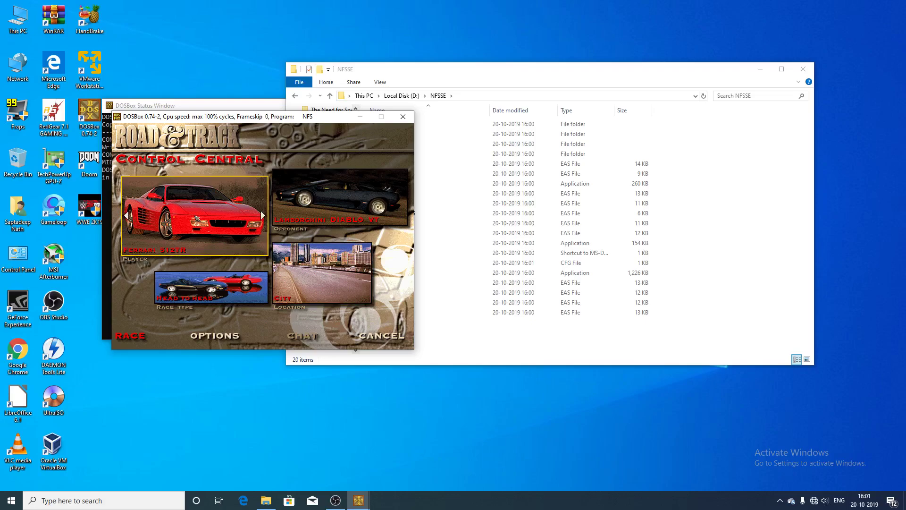
pyautogui.click(195, 215)
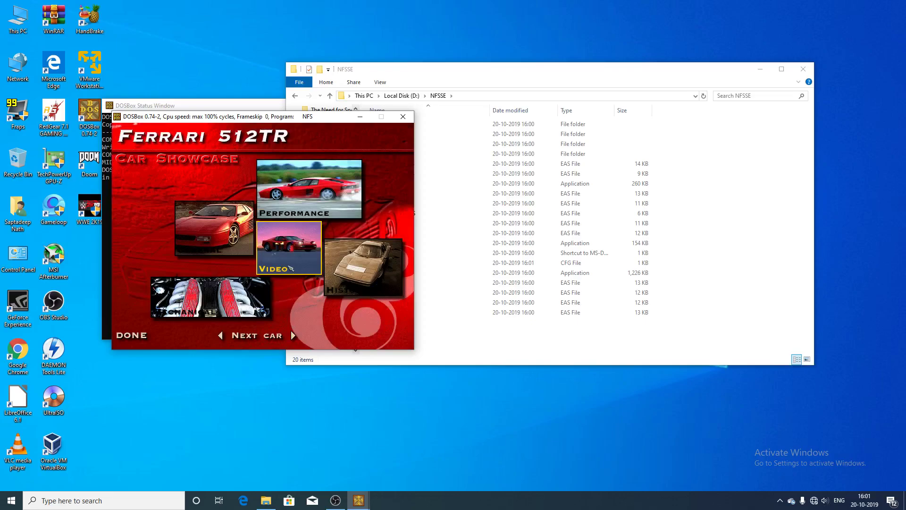
pyautogui.click(290, 268)
# Back out and quit the game to DOS, then run 'exit' to close DOSBox
pyautogui.press('Escape')
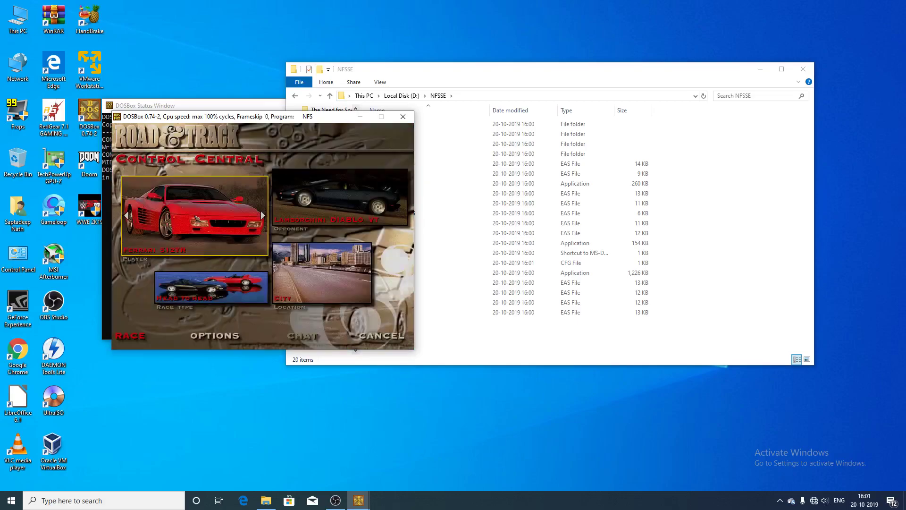
pyautogui.press('Escape')
pyautogui.press('Escape')
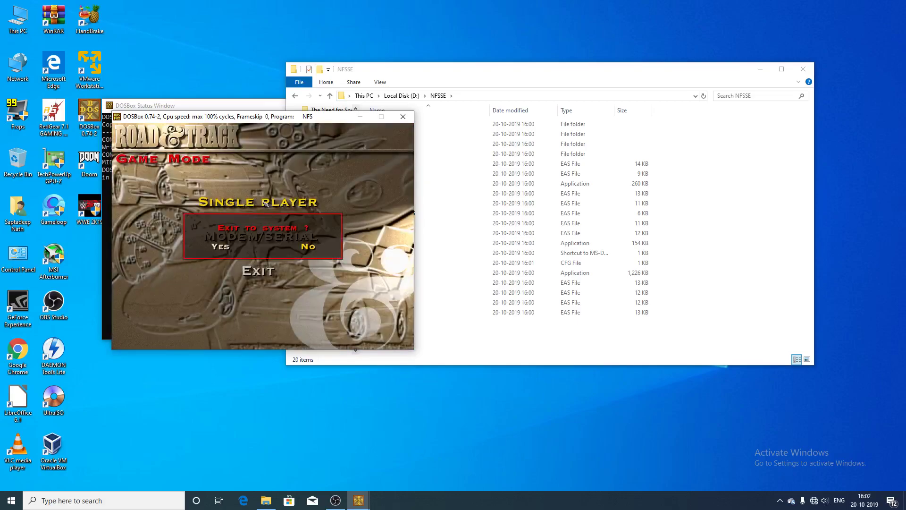
pyautogui.click(221, 247)
pyautogui.write('exit')
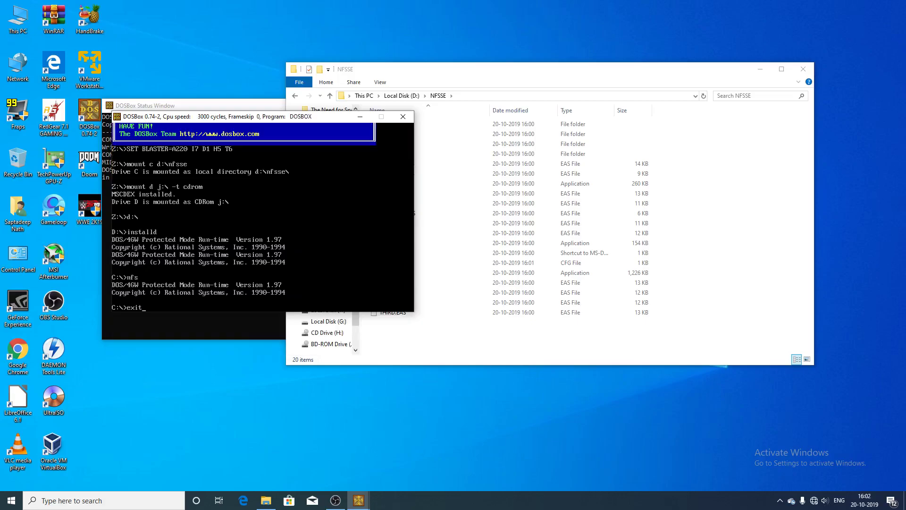
pyautogui.press('Return')
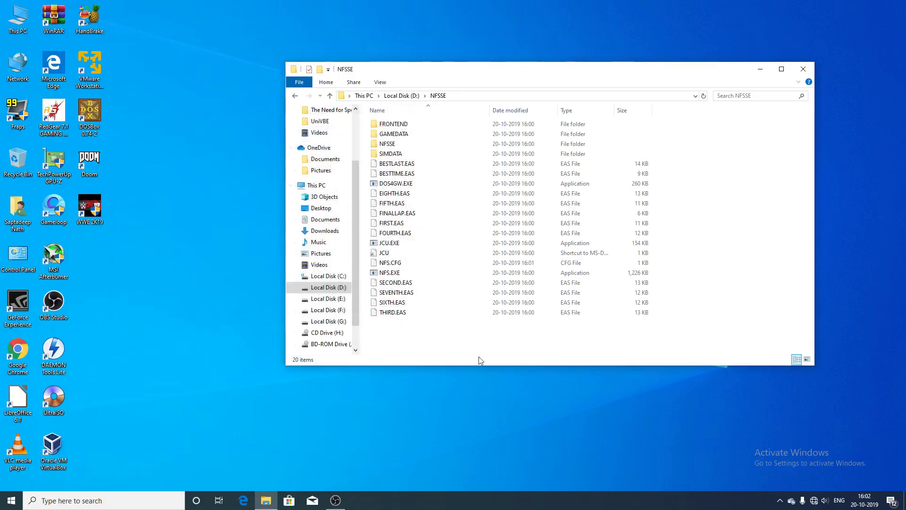
# Open Local Disk (G:) in a new This PC window and look through the Toolkit folder
pyautogui.doubleClick(7, 14)
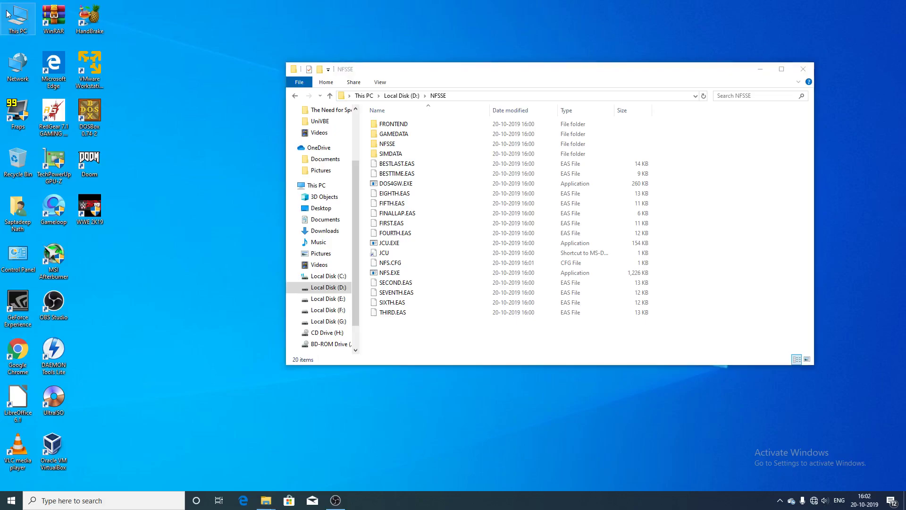
pyautogui.doubleClick(556, 268)
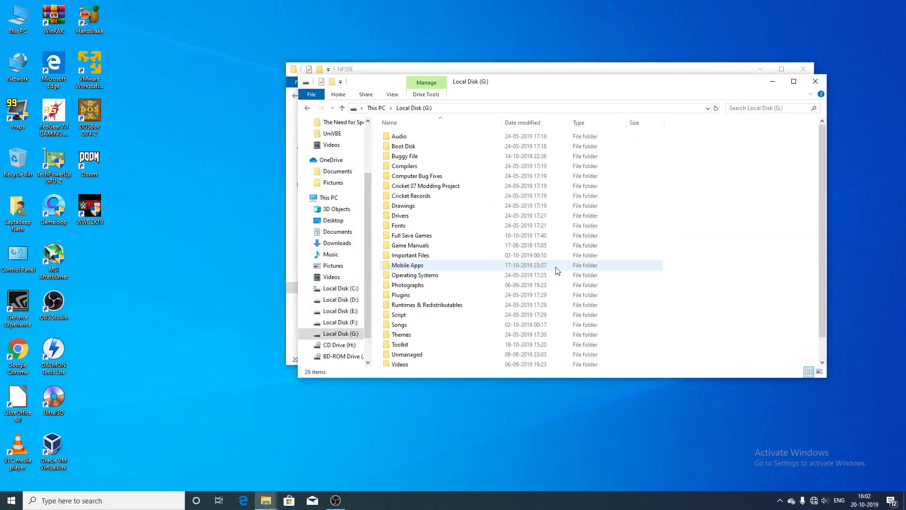
pyautogui.scroll(-1, 428, 344)
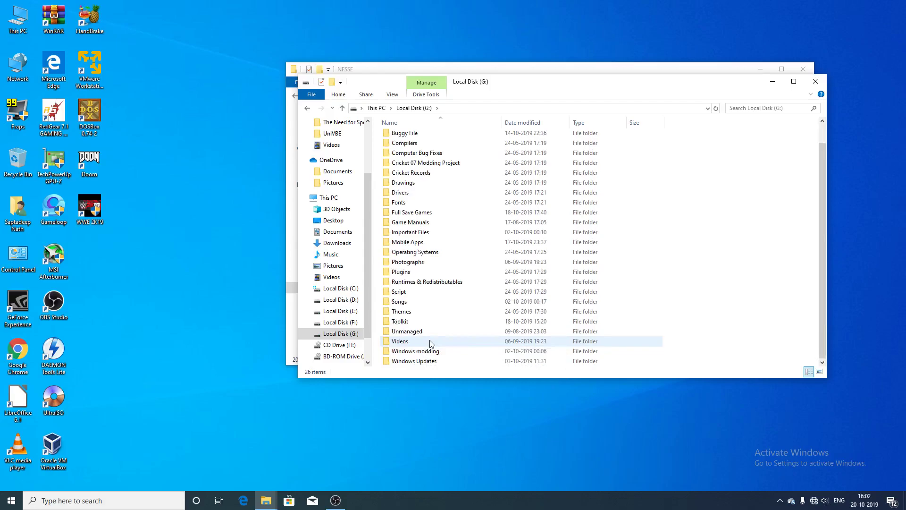
pyautogui.doubleClick(432, 321)
pyautogui.scroll(-5, 434, 324)
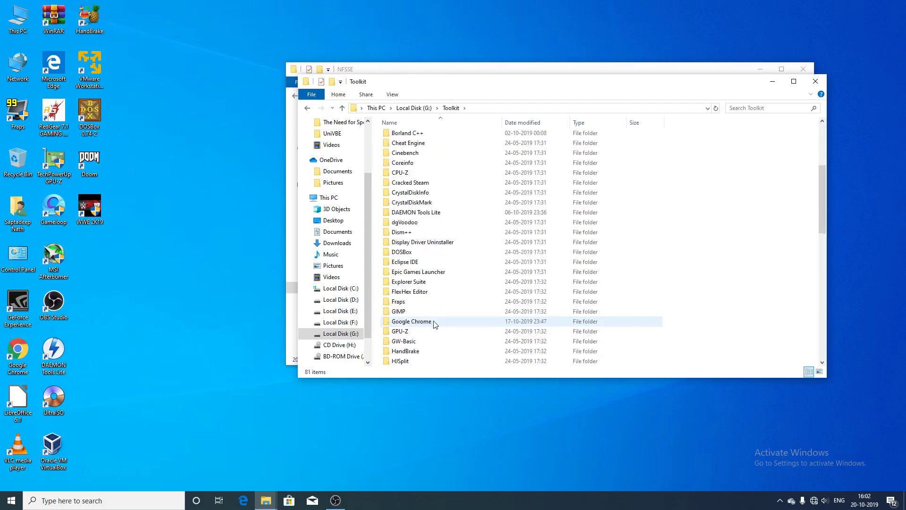
pyautogui.scroll(-13, 434, 324)
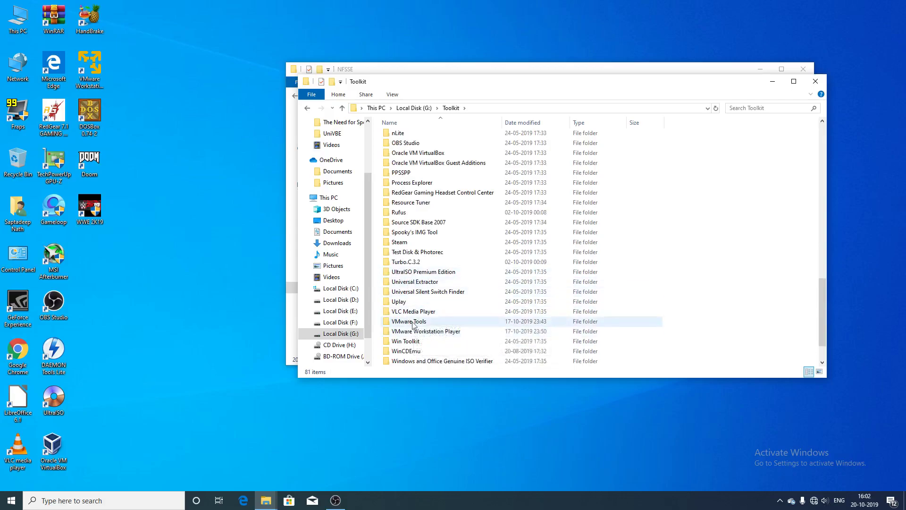
pyautogui.scroll(3, 419, 284)
pyautogui.hotkey('alt', 'Left')
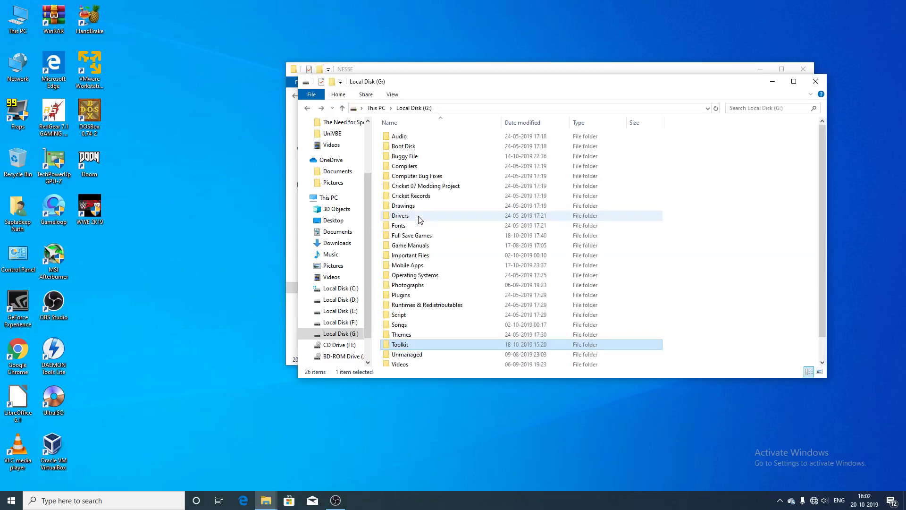
# Navigate to G:\Drivers\Display Drivers\SciTech\UniVBE
pyautogui.doubleClick(423, 216)
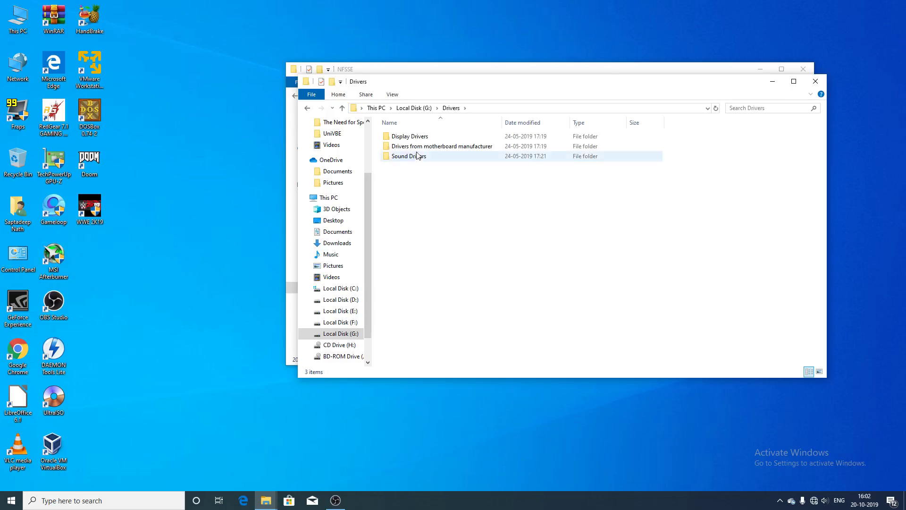
pyautogui.doubleClick(440, 135)
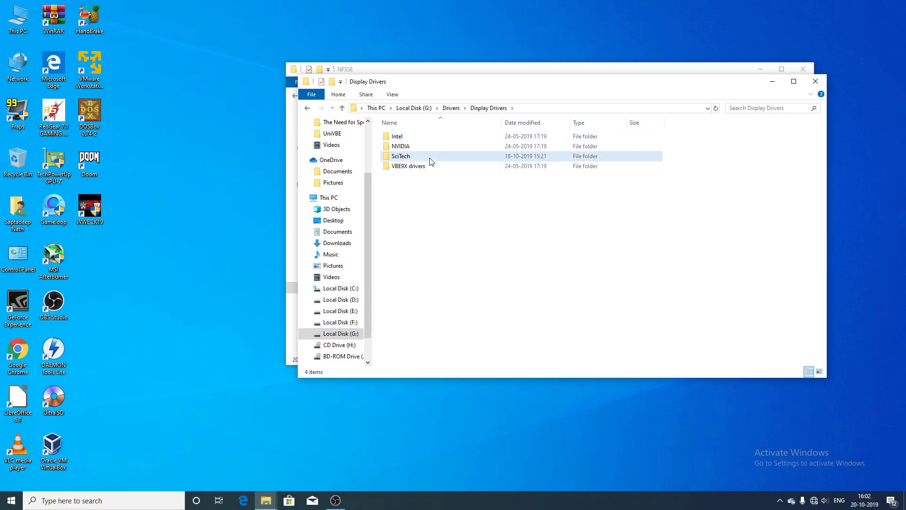
pyautogui.doubleClick(433, 156)
pyautogui.doubleClick(447, 138)
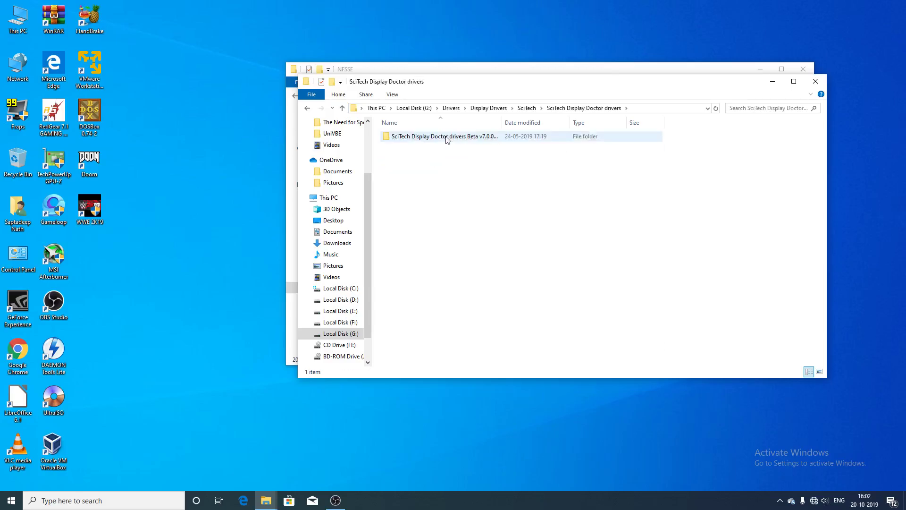
pyautogui.press('BackSpace')
pyautogui.press('BackSpace')
pyautogui.press('BackSpace')
pyautogui.doubleClick(445, 137)
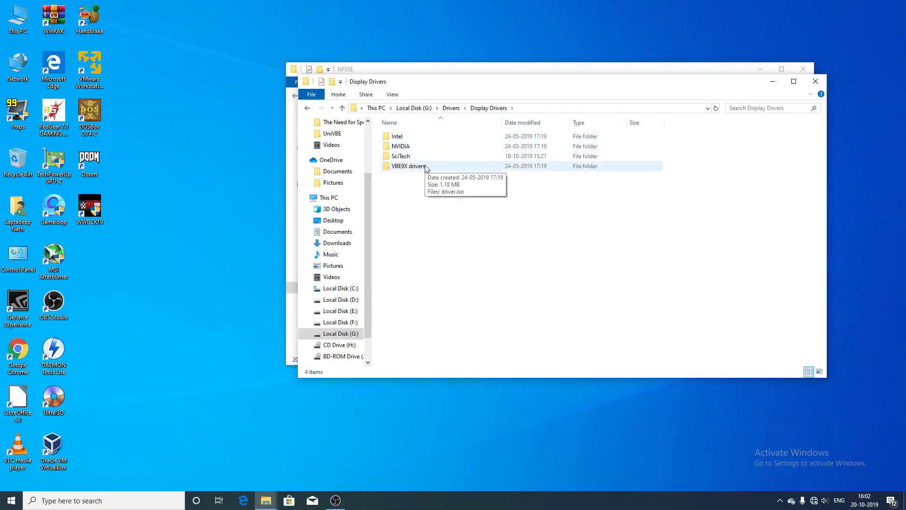
pyautogui.doubleClick(431, 156)
pyautogui.doubleClick(435, 148)
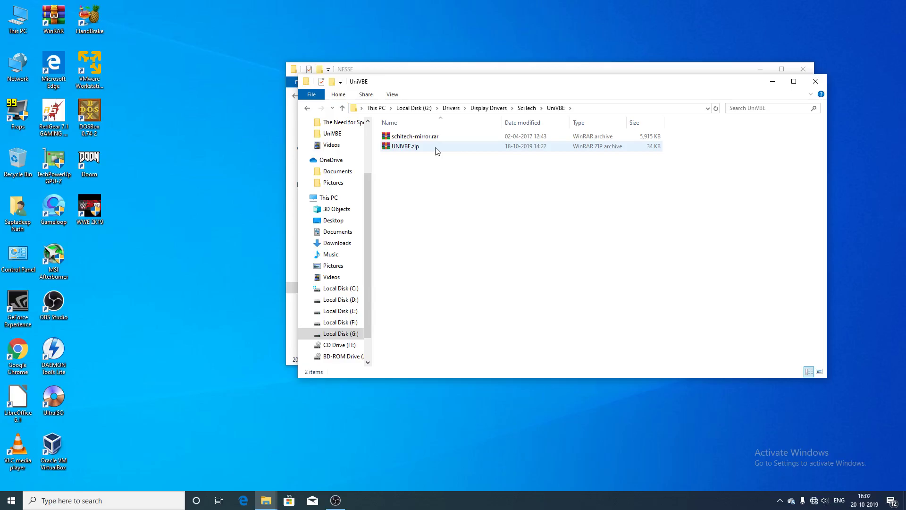
# Open UNIVBE.zip in WinRAR alongside an Explorer window showing D:\NFSSE
pyautogui.click(428, 152)
pyautogui.doubleClick(427, 149)
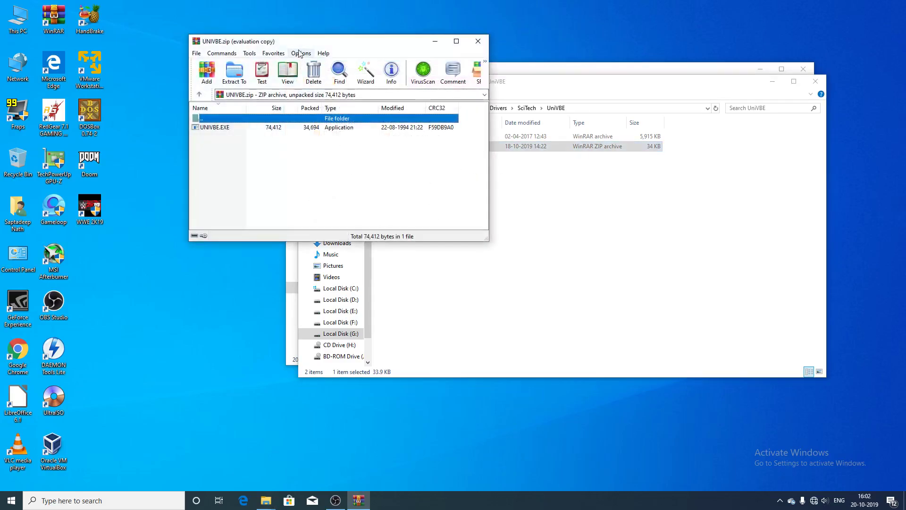
pyautogui.moveTo(309, 42); pyautogui.dragTo(349, 47)
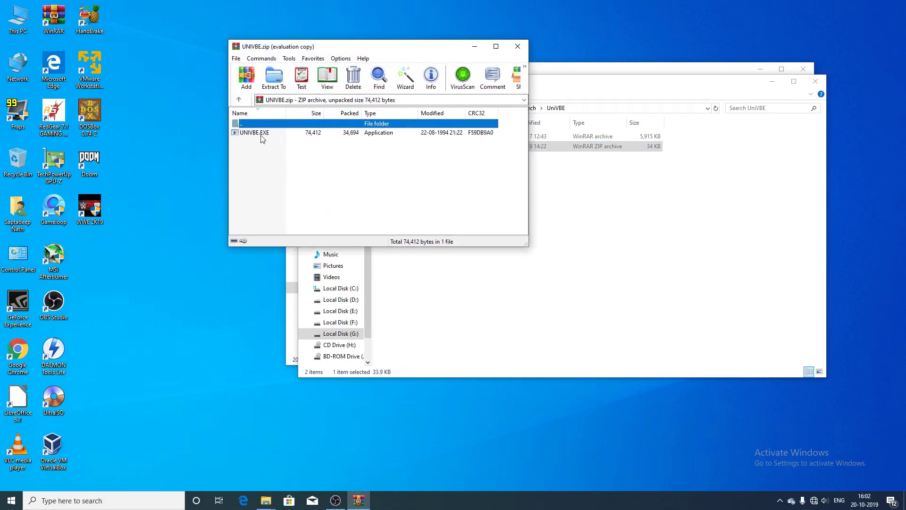
pyautogui.rightClick(79, 118)
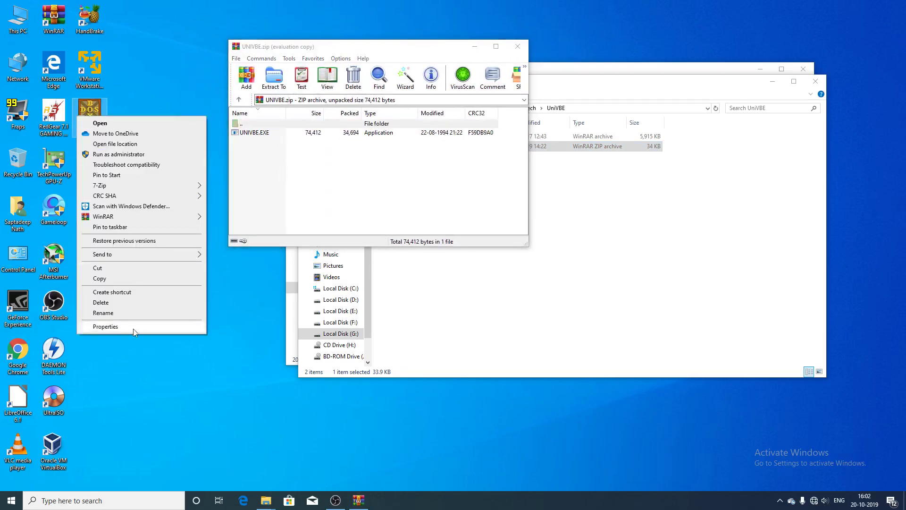
pyautogui.doubleClick(19, 18)
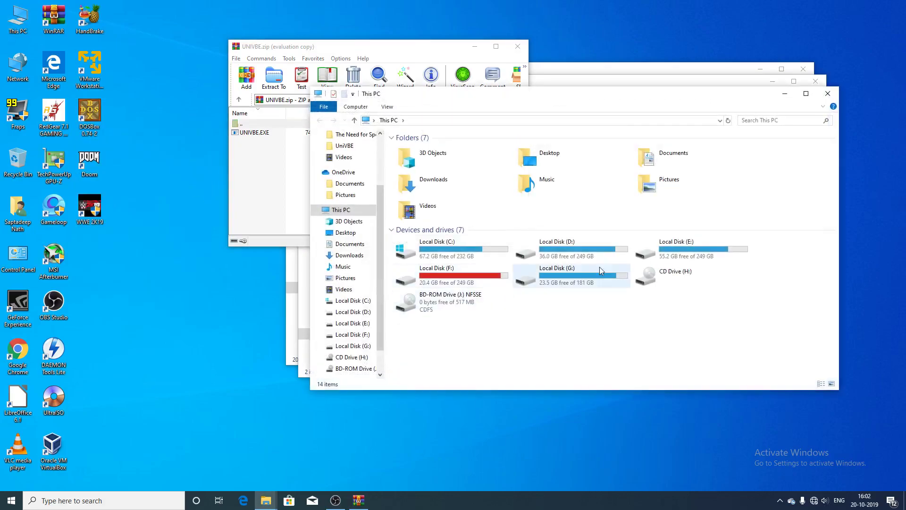
pyautogui.doubleClick(609, 245)
pyautogui.doubleClick(411, 198)
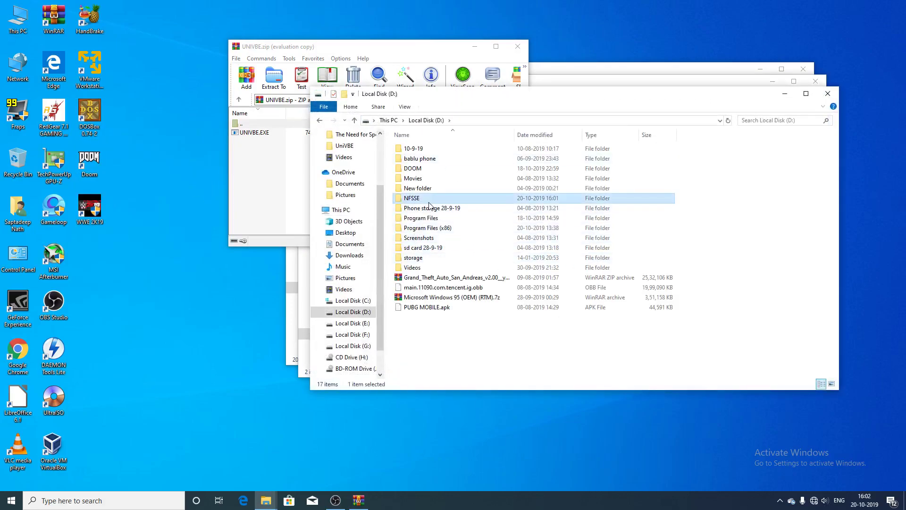
# Copy UNIVBE.EXE into D:\NFSSE, close WinRAR, and restart DOSBox
pyautogui.moveTo(264, 46); pyautogui.dragTo(264, 61)
pyautogui.moveTo(263, 149); pyautogui.dragTo(762, 241)
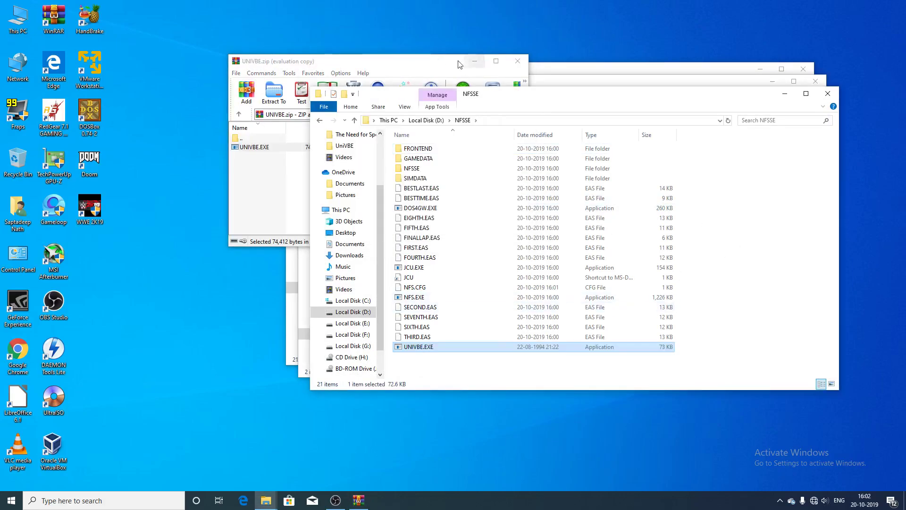
pyautogui.click(518, 61)
pyautogui.doubleClick(89, 113)
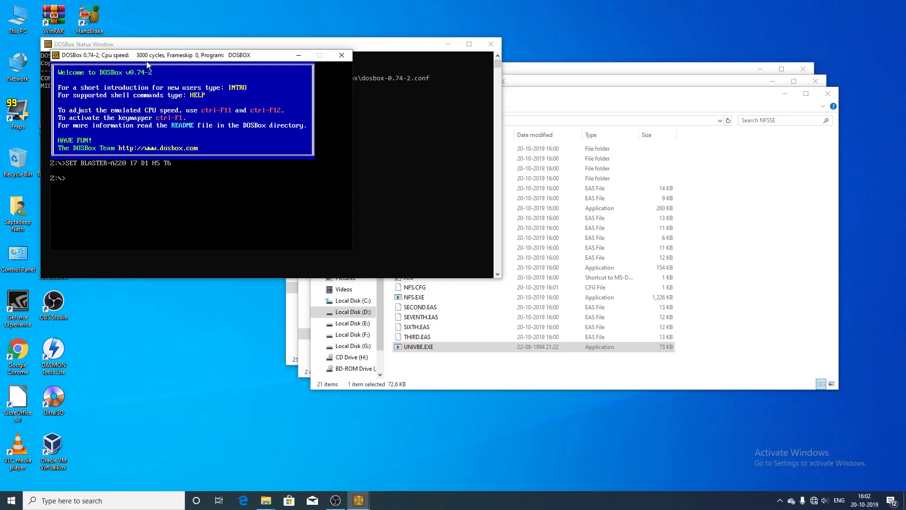
# Mount D:\NFSSE as drive C and J:\ as CD-ROM drive D, then switch to C and run univbe
pyautogui.write('mount c d:\\nfsse')
pyautogui.press('Return')
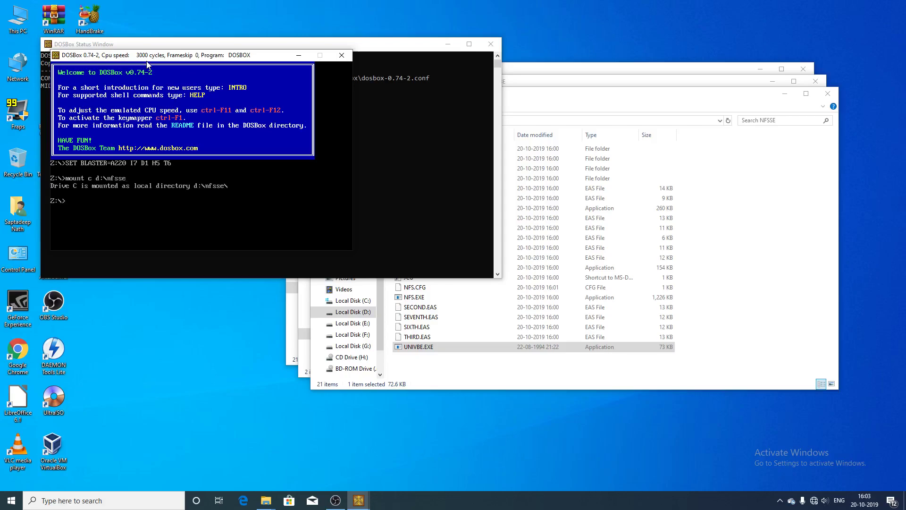
pyautogui.write('mount d j:\\ -t cdrom')
pyautogui.press('Return')
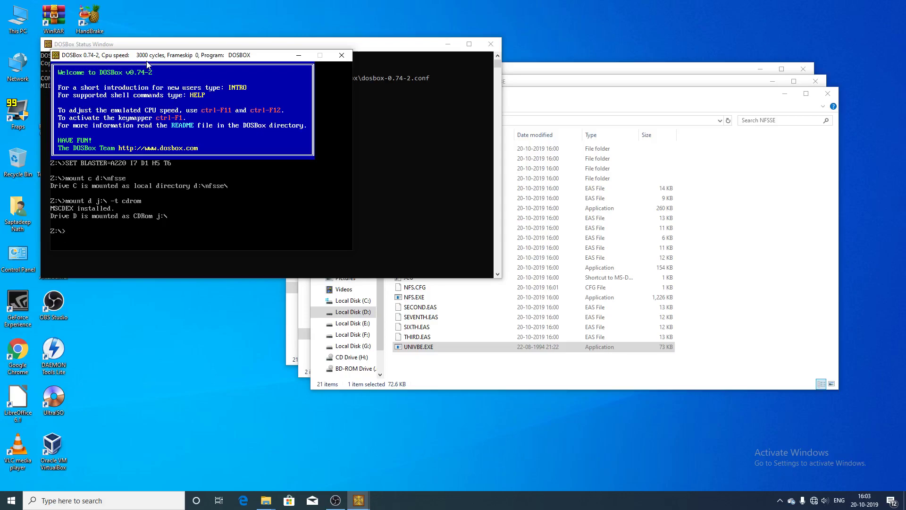
pyautogui.write('cbe')
# Load UniVBE past its shareware notice and launch Need for Speed with nfs
pyautogui.press('Return')
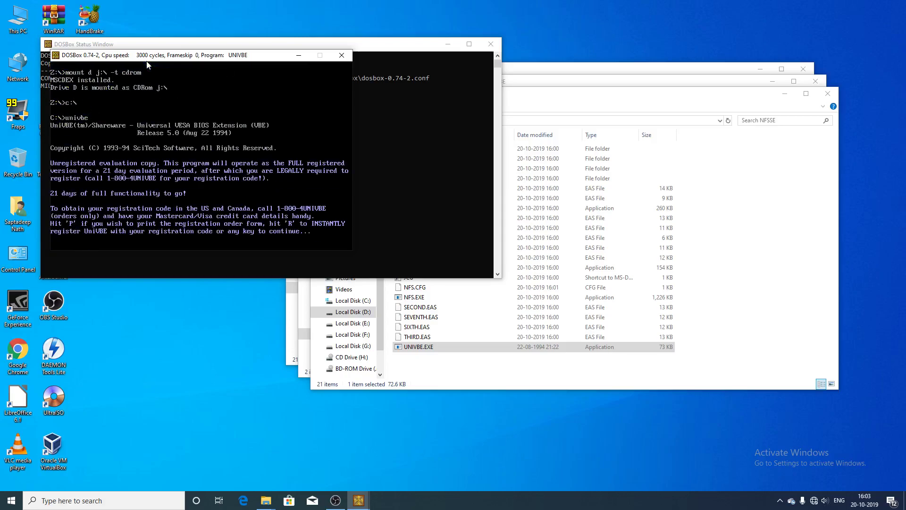
pyautogui.press('Return')
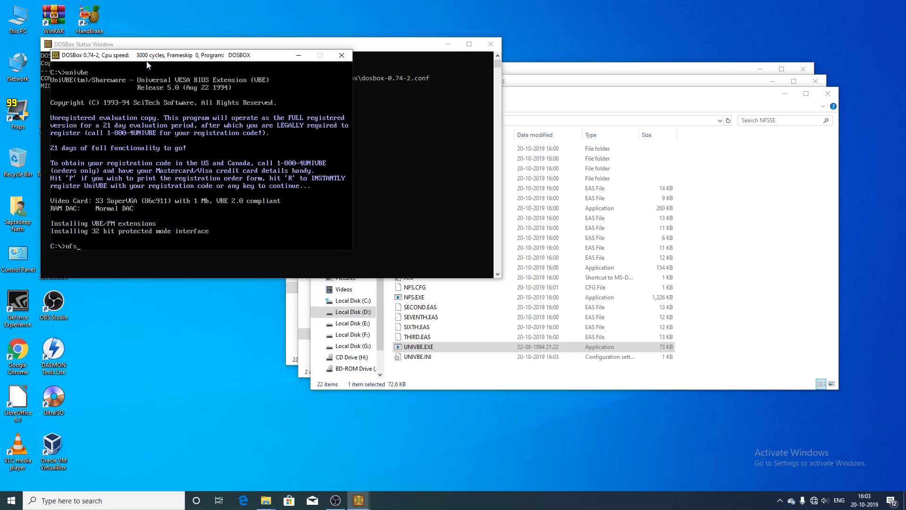
pyautogui.write('nfs')
pyautogui.press('Return')
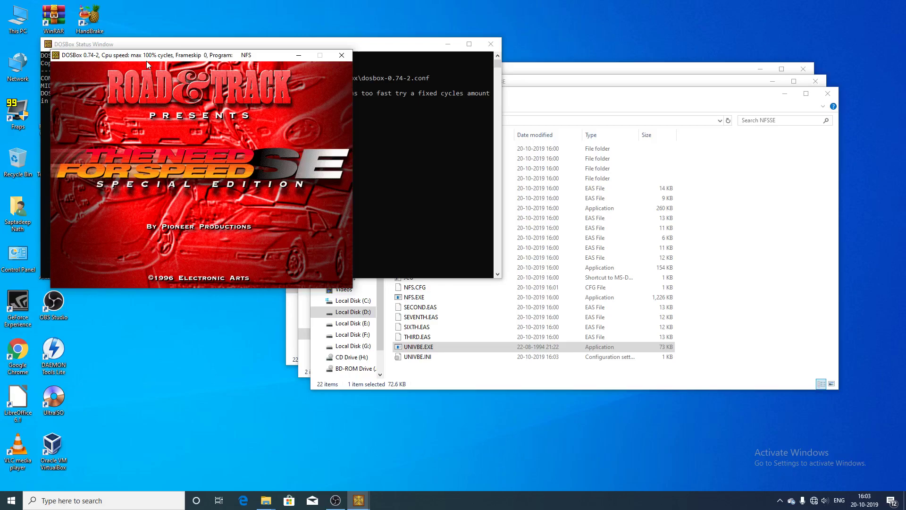
# View the Ferrari 512TR video showcase, then quit the game to DOS
pyautogui.press('Return')
pyautogui.press('Return')
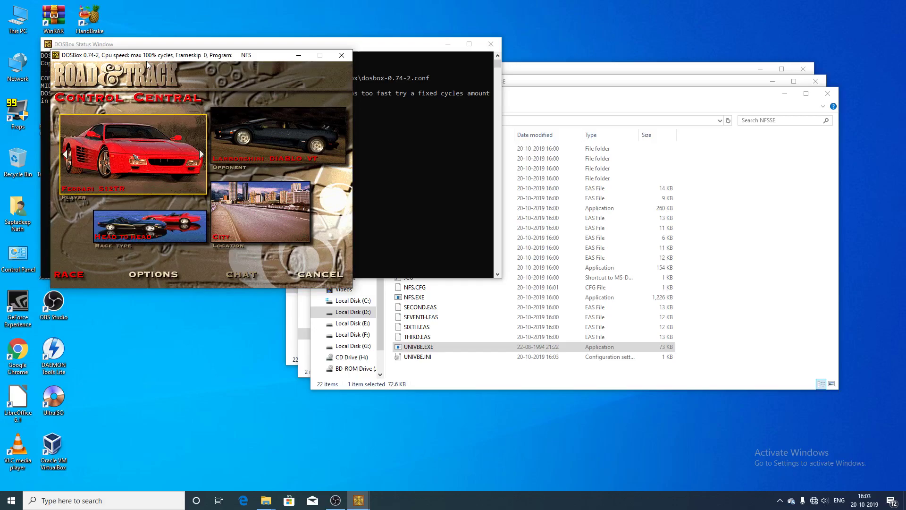
pyautogui.press('Return')
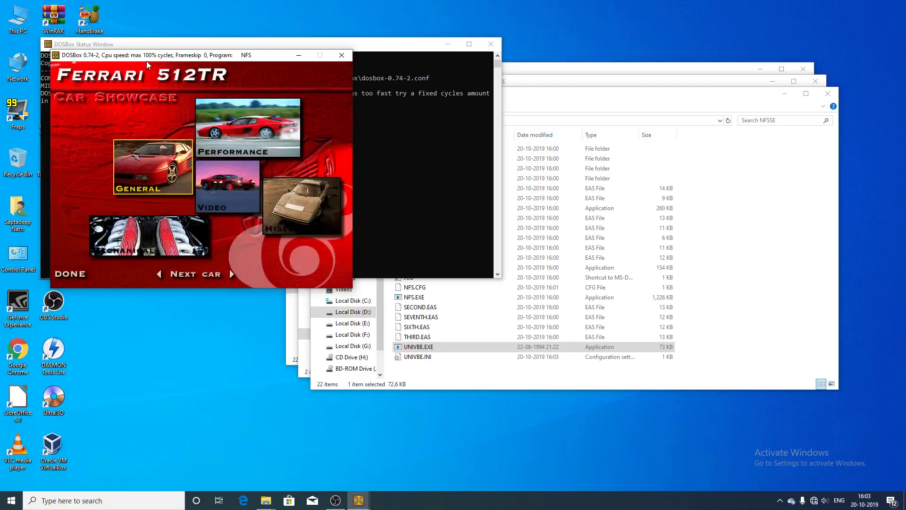
pyautogui.press('Down')
pyautogui.press('Right')
pyautogui.press('Return')
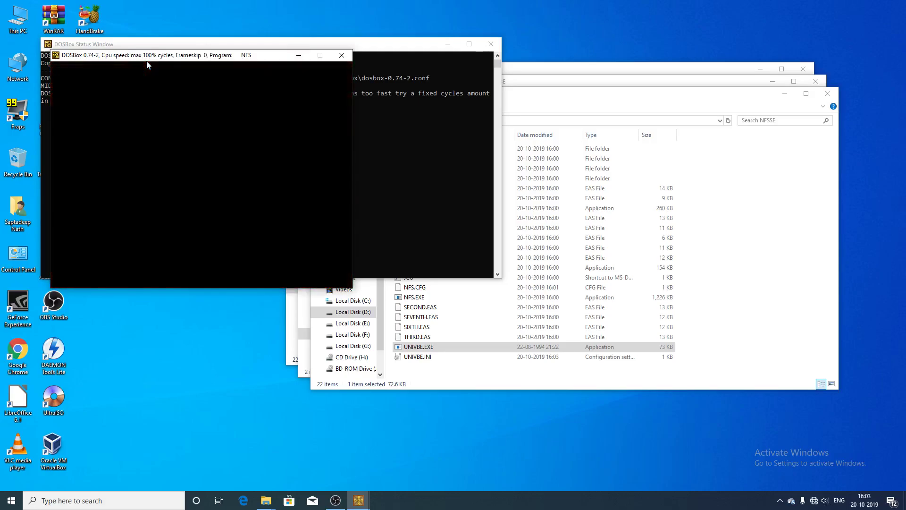
pyautogui.press('Escape')
pyautogui.press('Escape')
pyautogui.press('Return')
# Exit DOSBox and open the DOSBox 0.74-2 Options configuration file
pyautogui.write('exi')
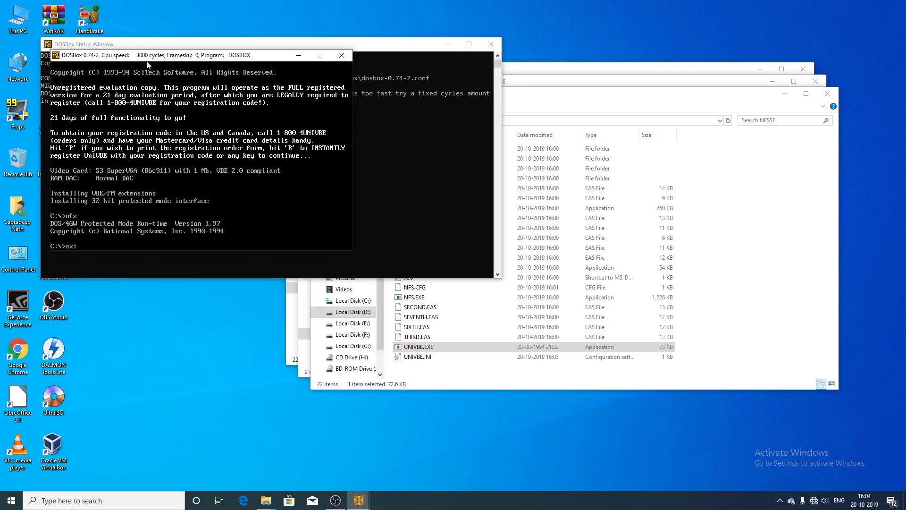
pyautogui.write('t')
pyautogui.press('Return')
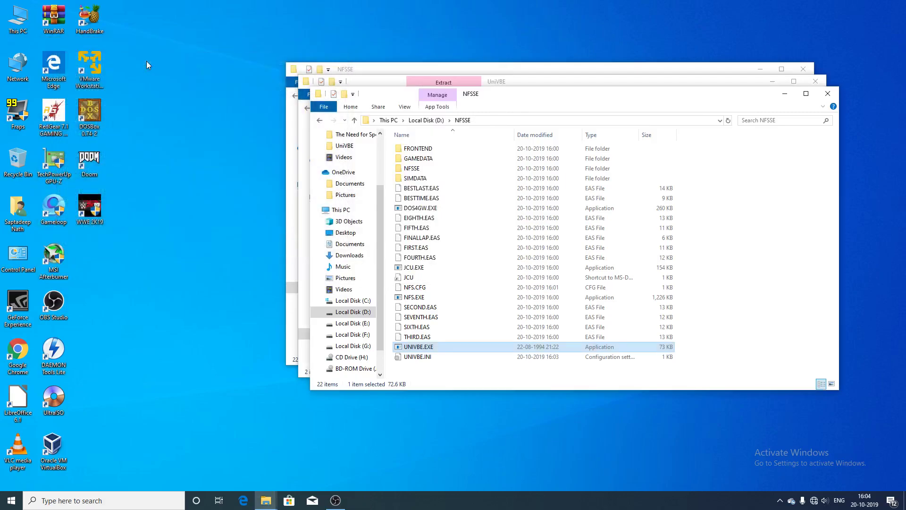
pyautogui.click(11, 500)
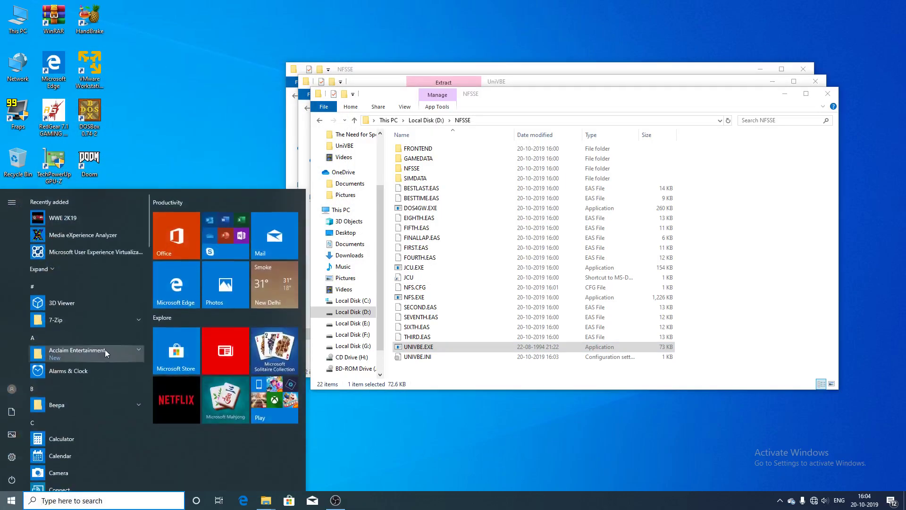
pyautogui.scroll(-4, 105, 350)
pyautogui.click(63, 330)
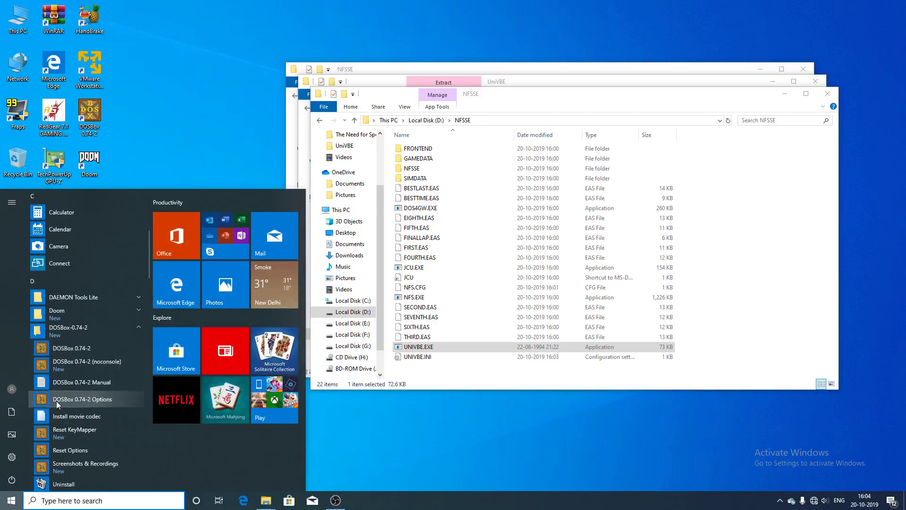
pyautogui.click(81, 398)
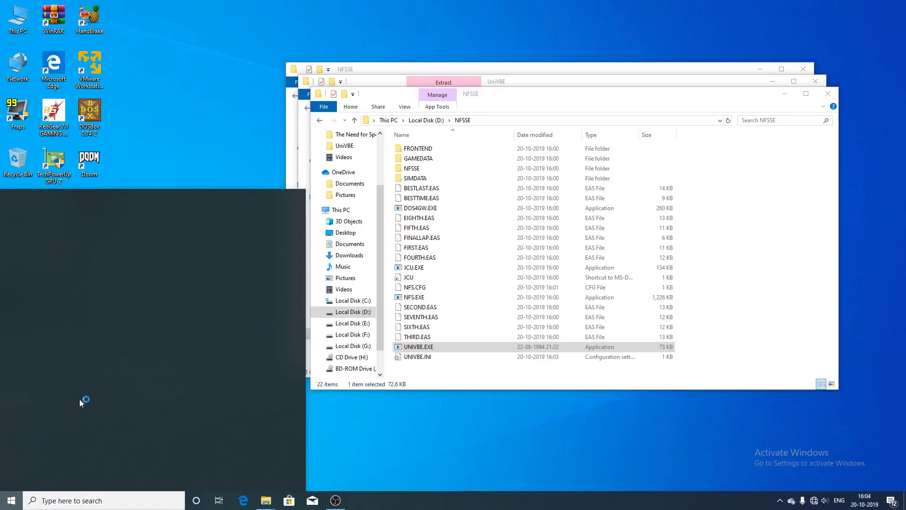
# Locate the machine=svga_s3 line and check UNIVBE.EXE in the NFSSE folder
pyautogui.scroll(-5, 197, 290)
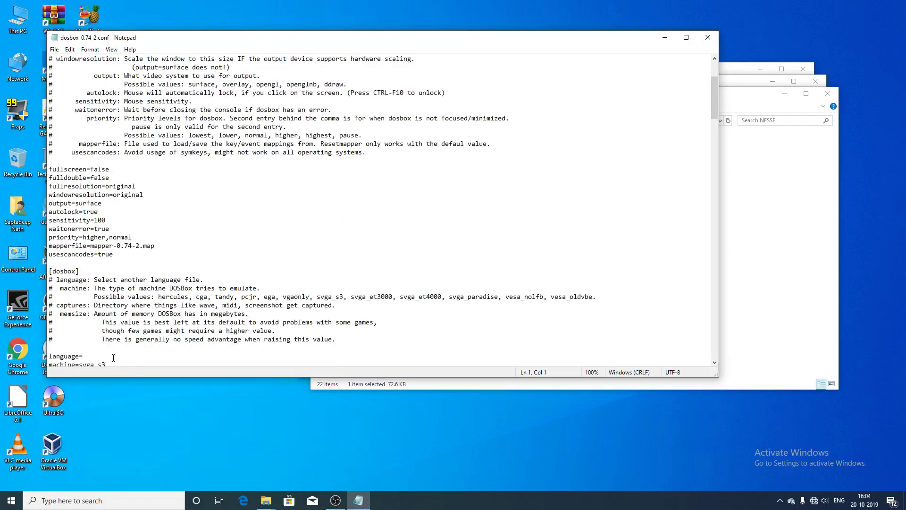
pyautogui.scroll(-3, 115, 360)
pyautogui.moveTo(49, 290); pyautogui.dragTo(122, 290)
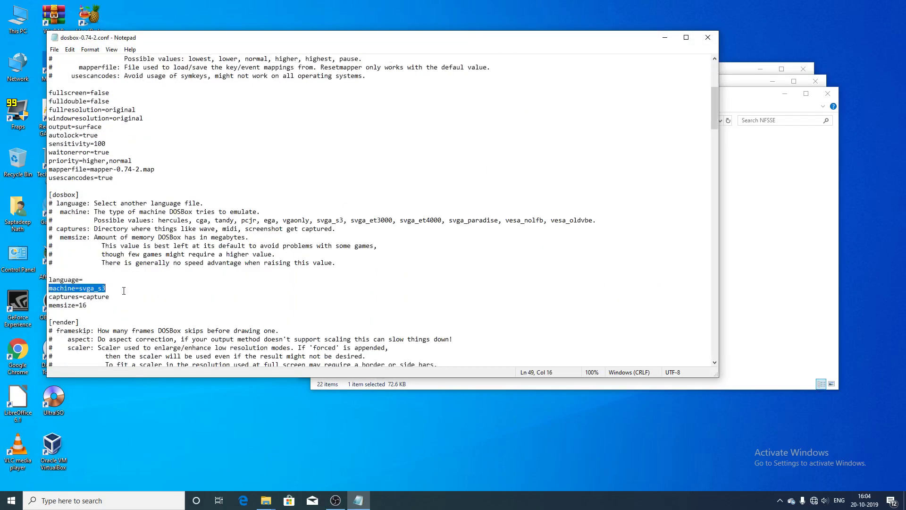
pyautogui.click(105, 288)
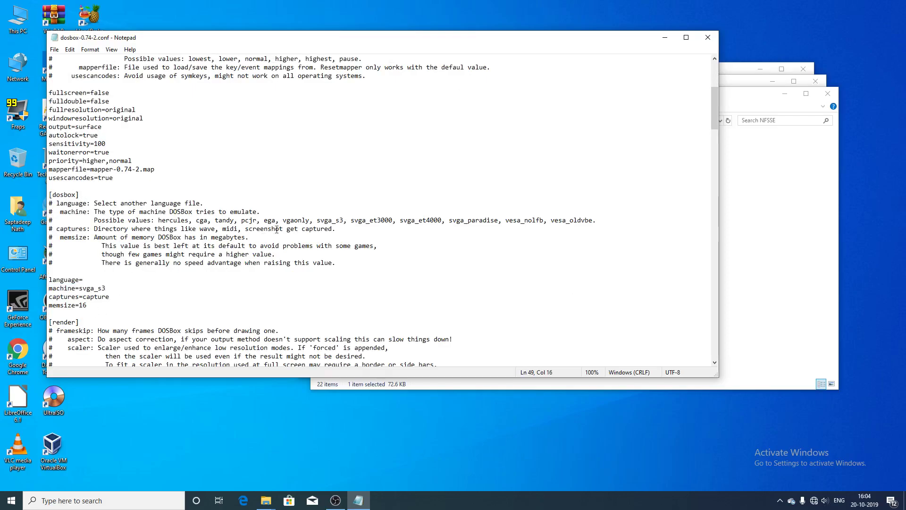
pyautogui.click(742, 262)
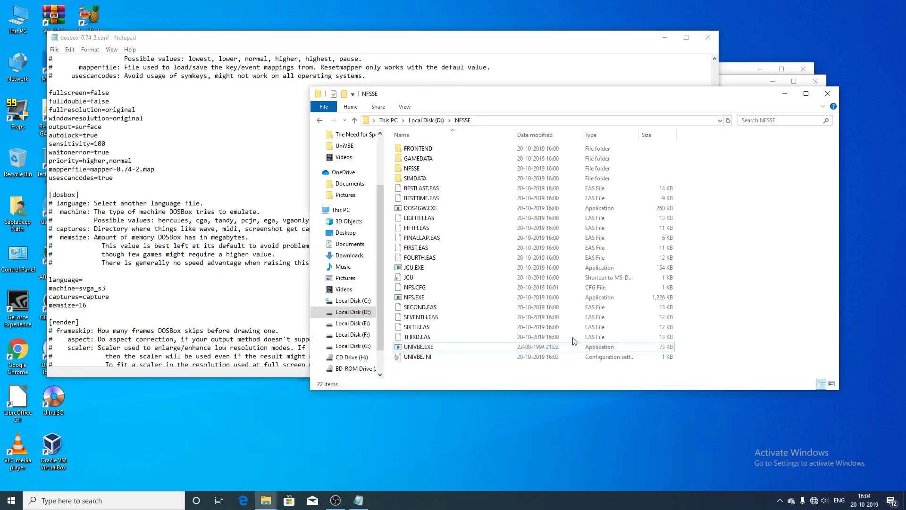
pyautogui.click(448, 350)
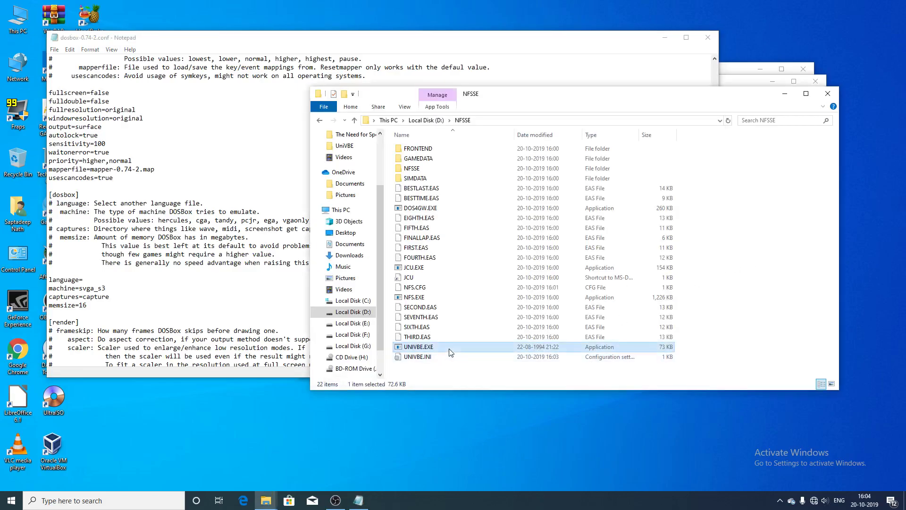
pyautogui.click(230, 348)
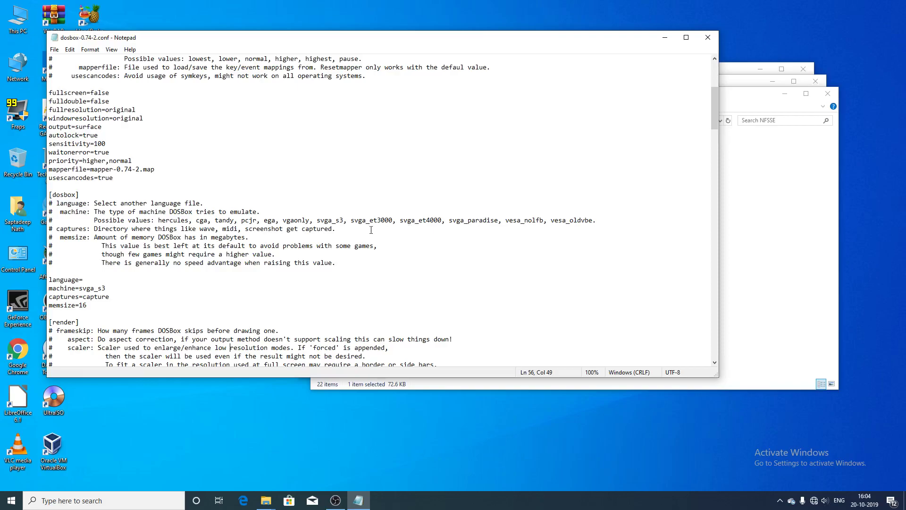
# Replace s3 with et3000 in machine=svga_s3 and save dosbox-0.74-2.conf
pyautogui.moveTo(110, 288); pyautogui.dragTo(98, 288)
pyautogui.write('et3000')
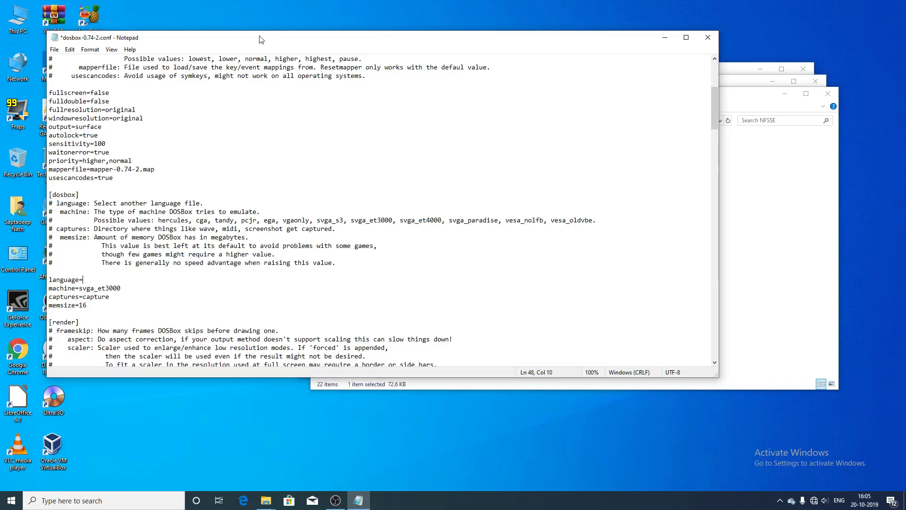
pyautogui.hotkey('ctrl', 's')
pyautogui.moveTo(238, 44); pyautogui.dragTo(362, 52)
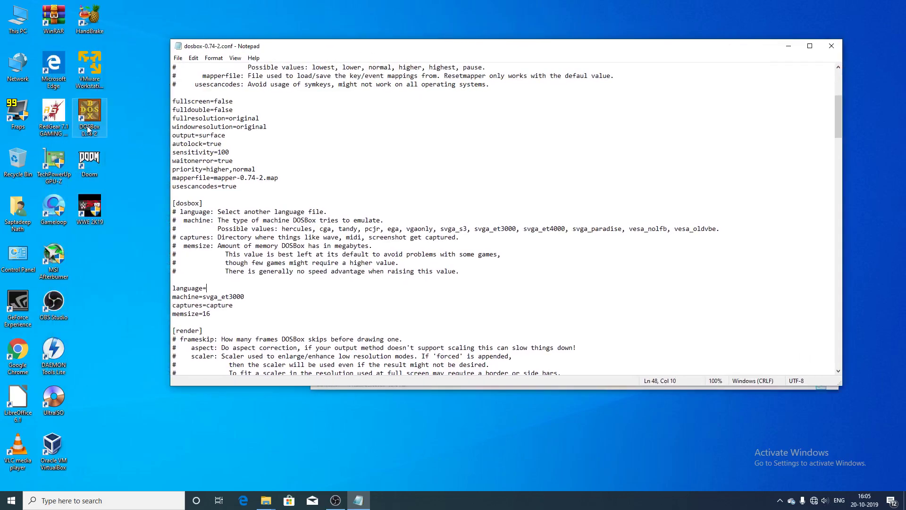
# Start DOSBox, mount D:\NFSSE as C and J:\ as CD-ROM D, and switch to C
pyautogui.doubleClick(87, 128)
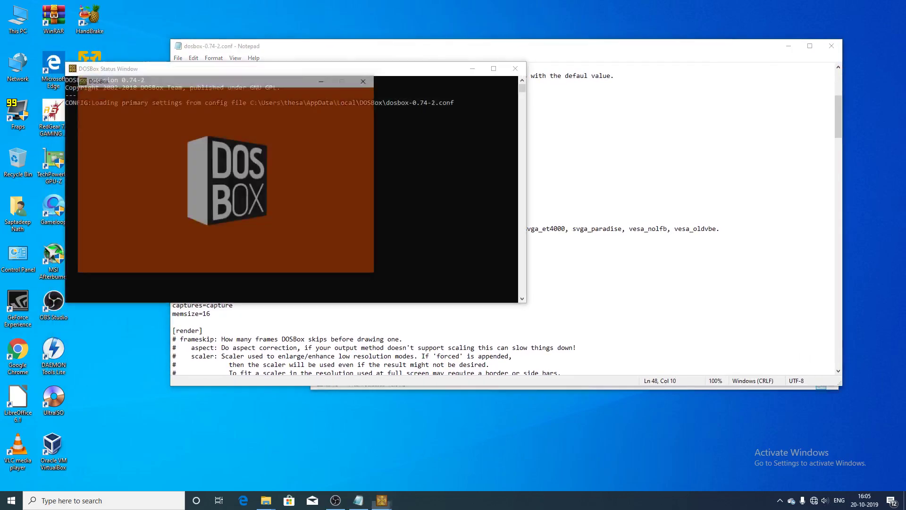
pyautogui.write('mou')
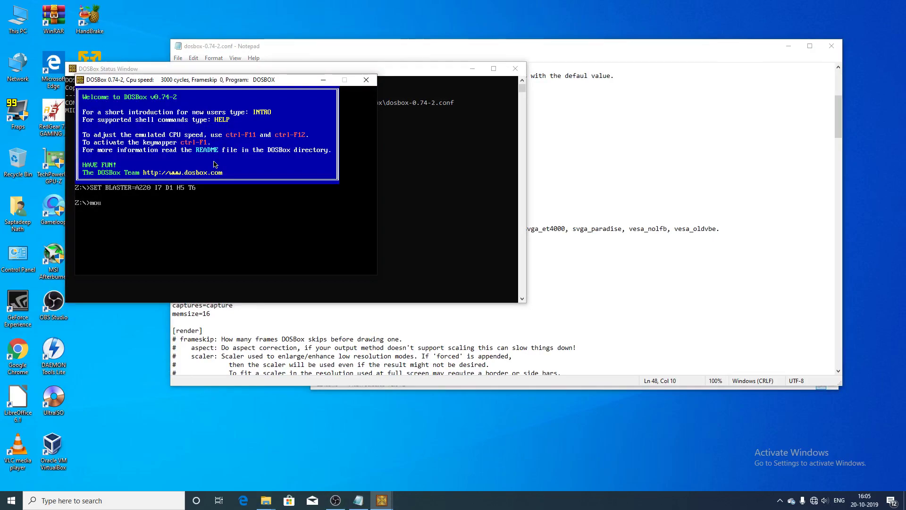
pyautogui.write('nt c d:\\nfsse')
pyautogui.press('Return')
pyautogui.write('m')
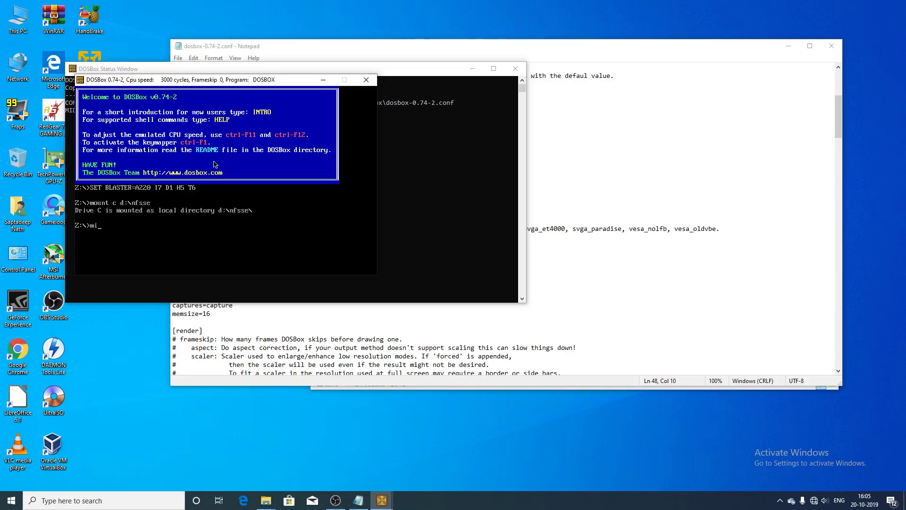
pyautogui.write('ount d j:\\ -t cdrom')
pyautogui.press('Return')
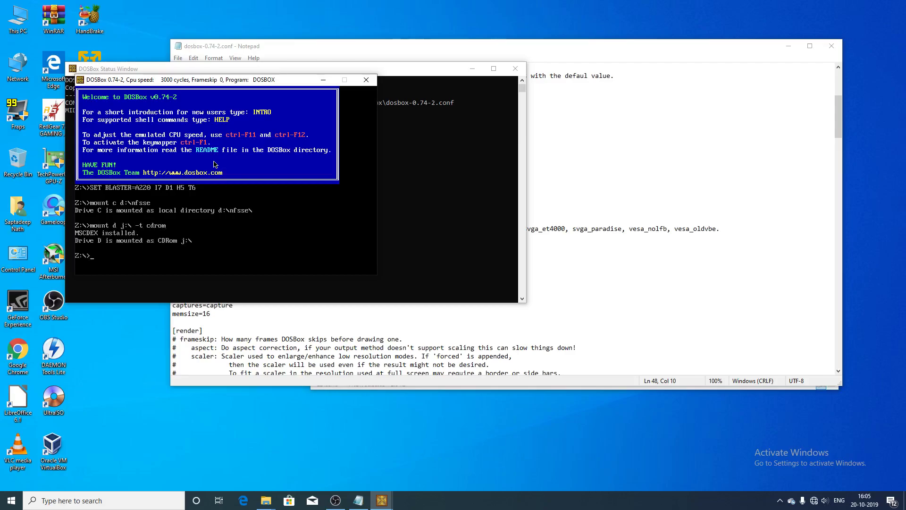
pyautogui.write('c:\\')
pyautogui.press('Return')
# Load UniVBE for the Tseng Labs ET3000, then launch Need for Speed into Single Player
pyautogui.write('unive')
pyautogui.press('BackSpace')
pyautogui.press('BackSpace')
pyautogui.write('vbe')
pyautogui.press('Return')
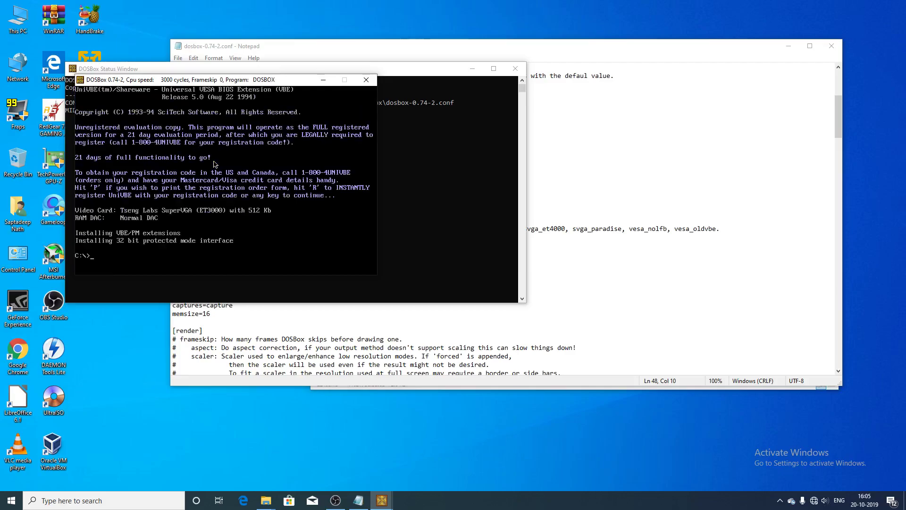
pyautogui.write('nfs')
pyautogui.press('Return')
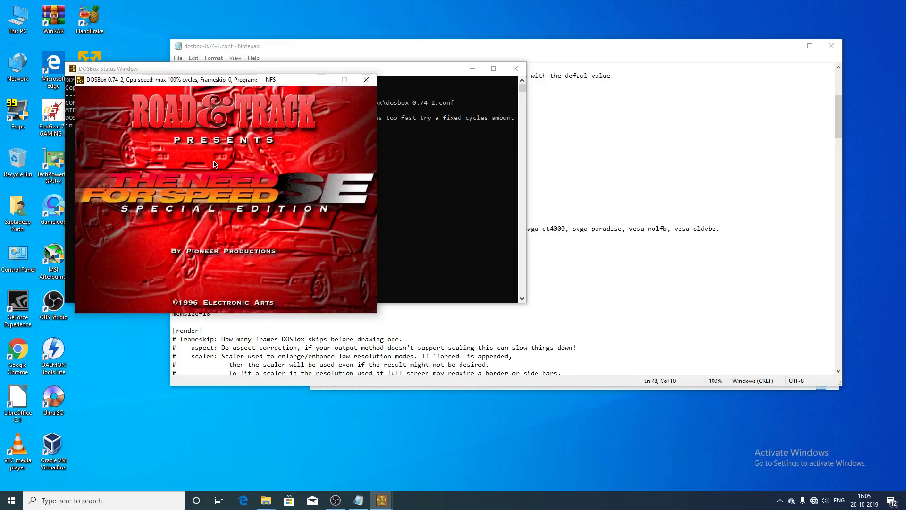
pyautogui.press('Return')
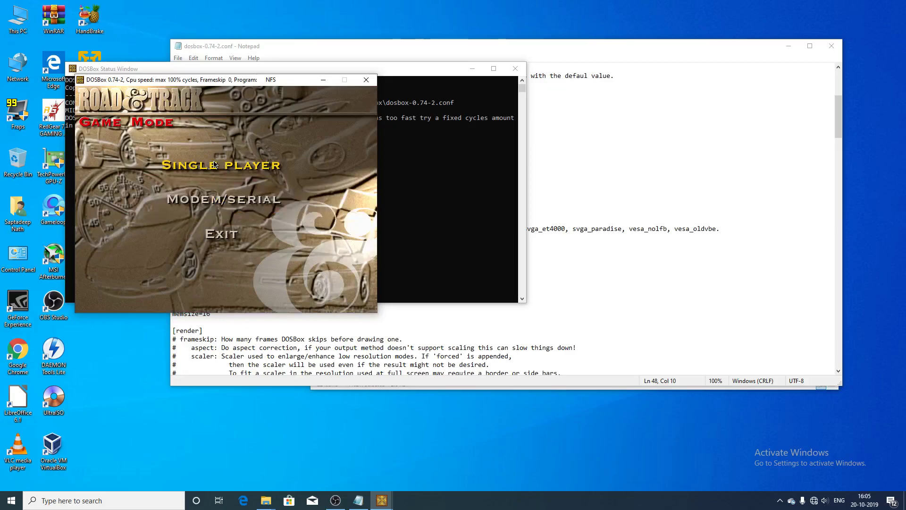